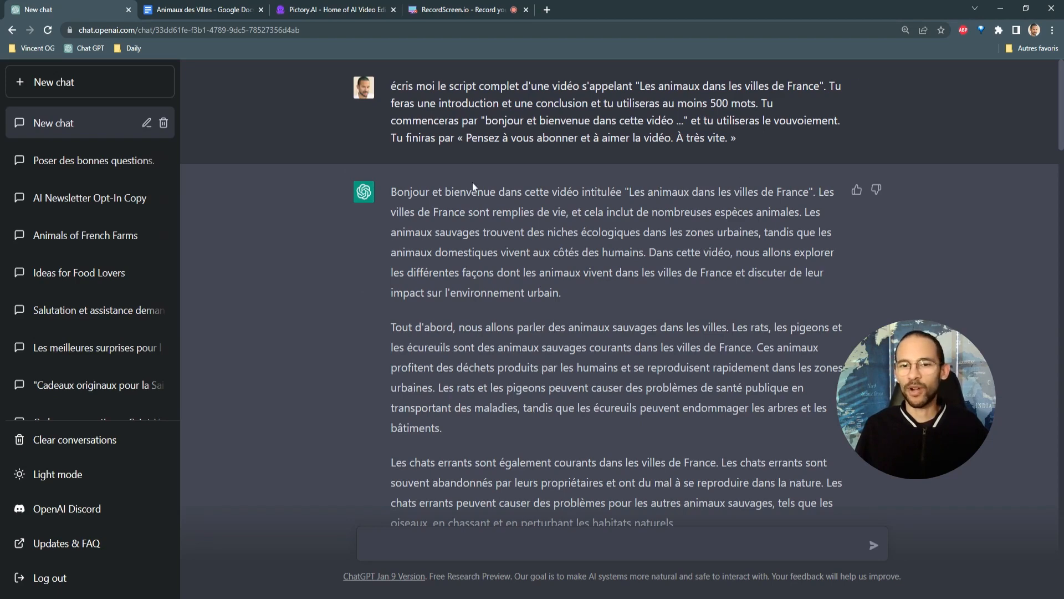
Switch to the "Animaux des Villes" Google Docs document and copy the whole script text, through "À très vite.".
{"action": "left_click", "coordinate": [222, 10]}
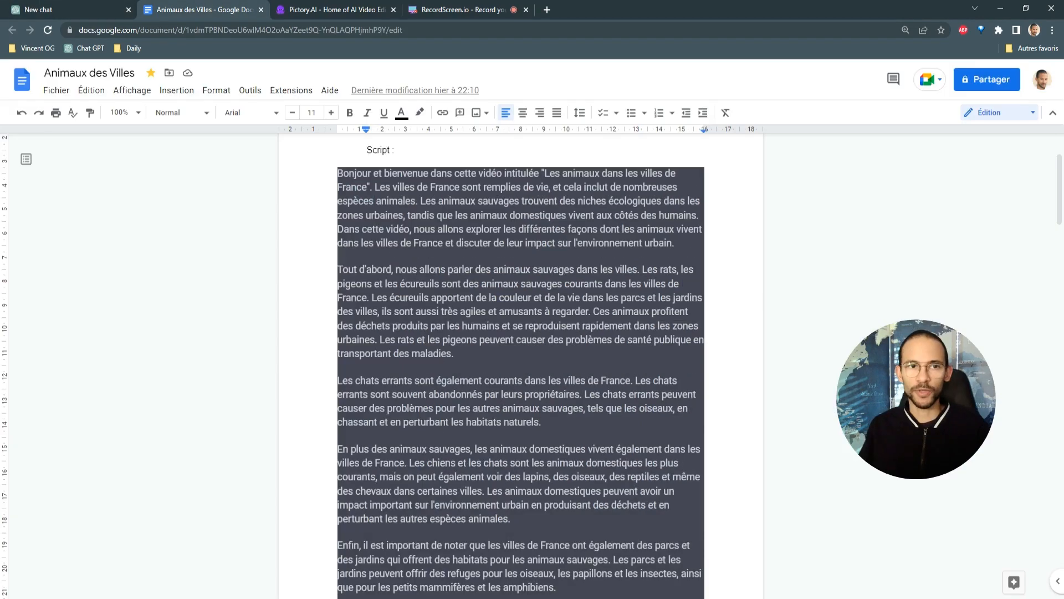
{"action": "scroll", "coordinate": [521, 366], "scroll_direction": "down", "scroll_amount": 2}
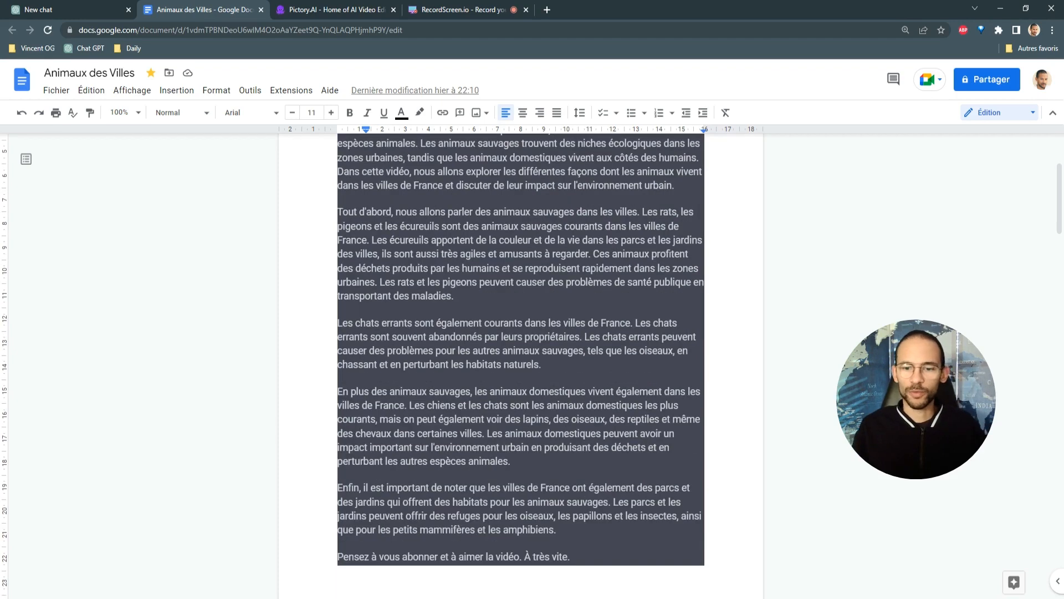
{"action": "scroll", "coordinate": [521, 366], "scroll_direction": "up", "scroll_amount": 2}
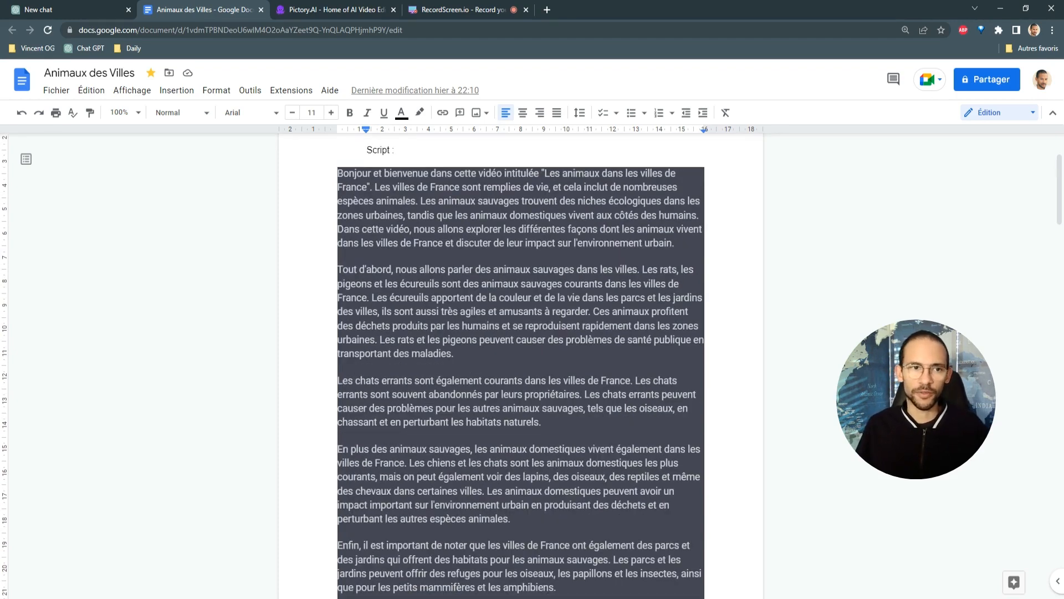
{"action": "left_click_drag", "start_coordinate": [337, 173], "coordinate": [570, 288]}
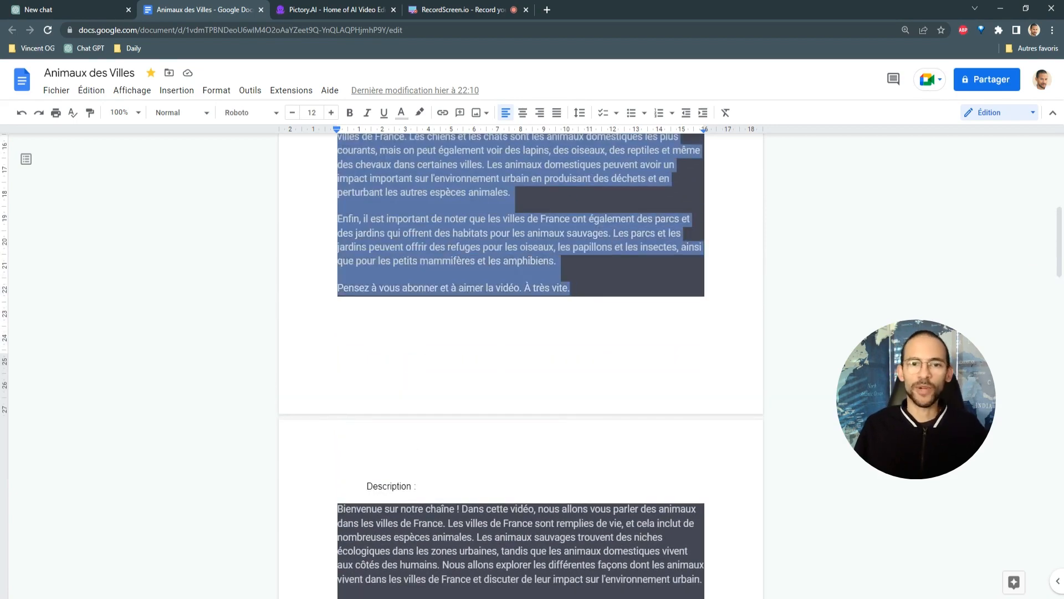
{"action": "scroll", "coordinate": [521, 366], "scroll_direction": "up", "scroll_amount": 7}
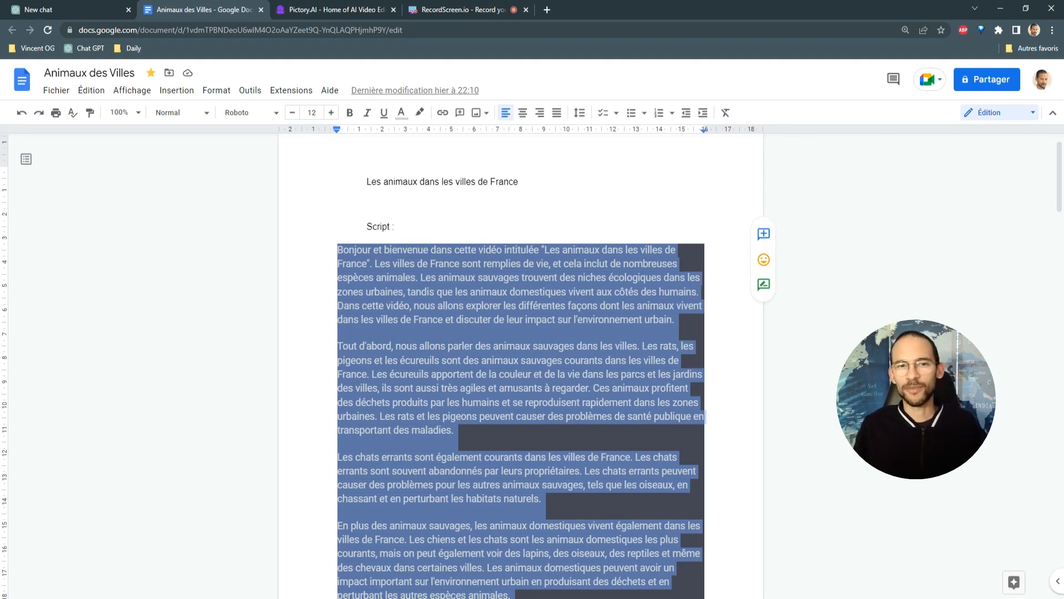
{"action": "right_click", "coordinate": [405, 261]}
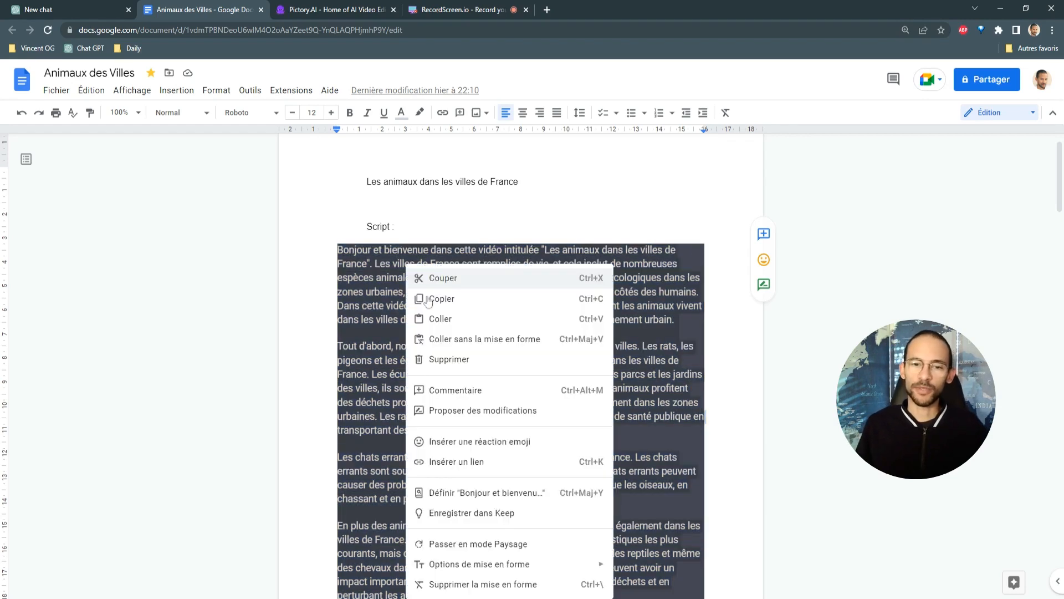
{"action": "left_click", "coordinate": [426, 301]}
Switch to Pictory, start a Script to Video project and paste the copied script into the script editor.
{"action": "left_click", "coordinate": [306, 11]}
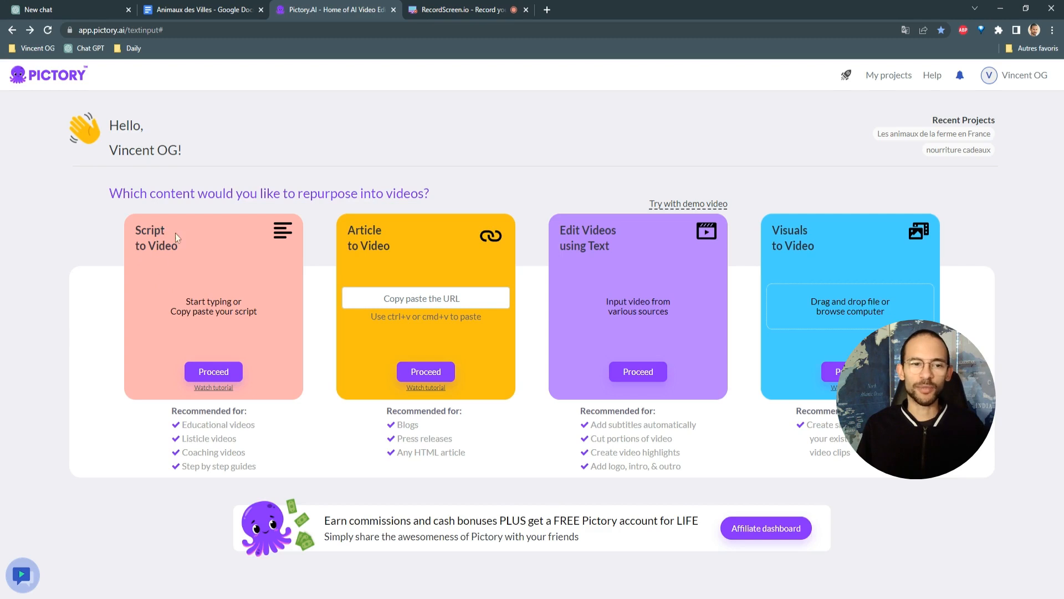
{"action": "left_click", "coordinate": [214, 371]}
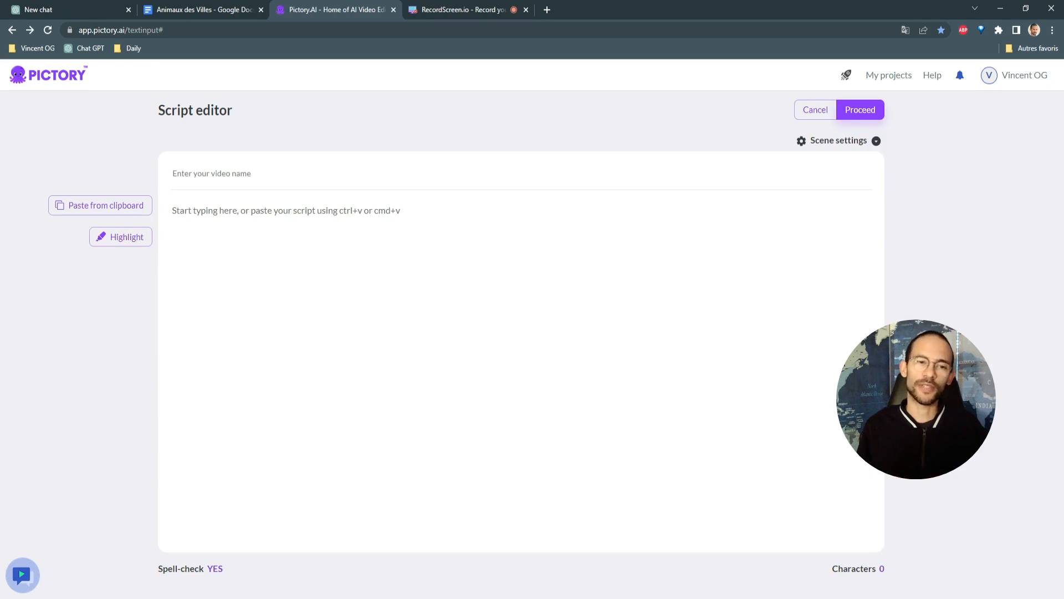
{"action": "left_click", "coordinate": [173, 210]}
{"action": "key", "text": "ctrl+v"}
Name the video "Animaux des Villes".
{"action": "left_click", "coordinate": [210, 173]}
{"action": "type", "text": "A"}
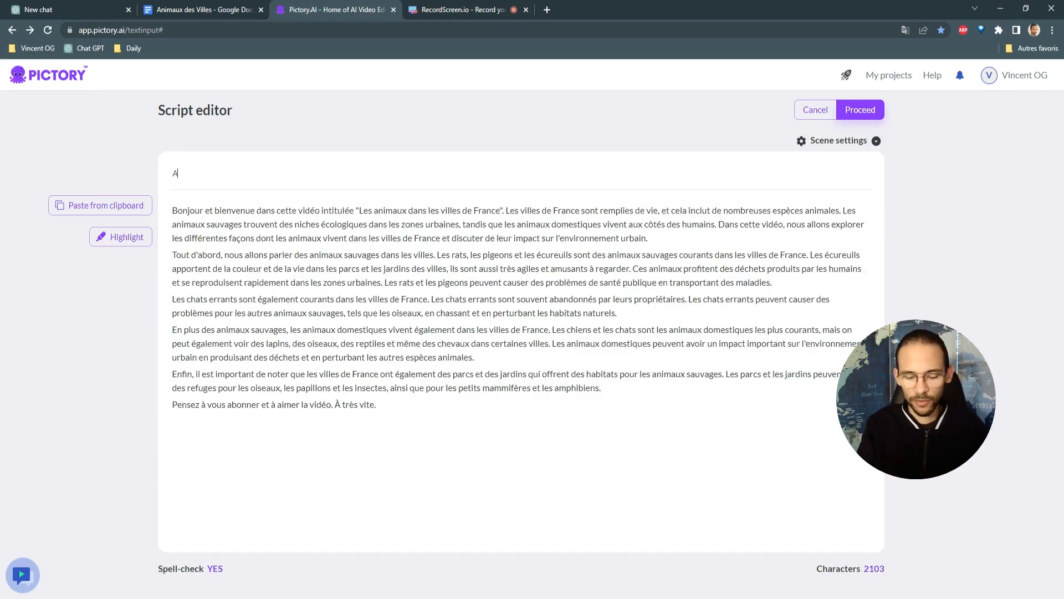
{"action": "type", "text": "nimaux des"}
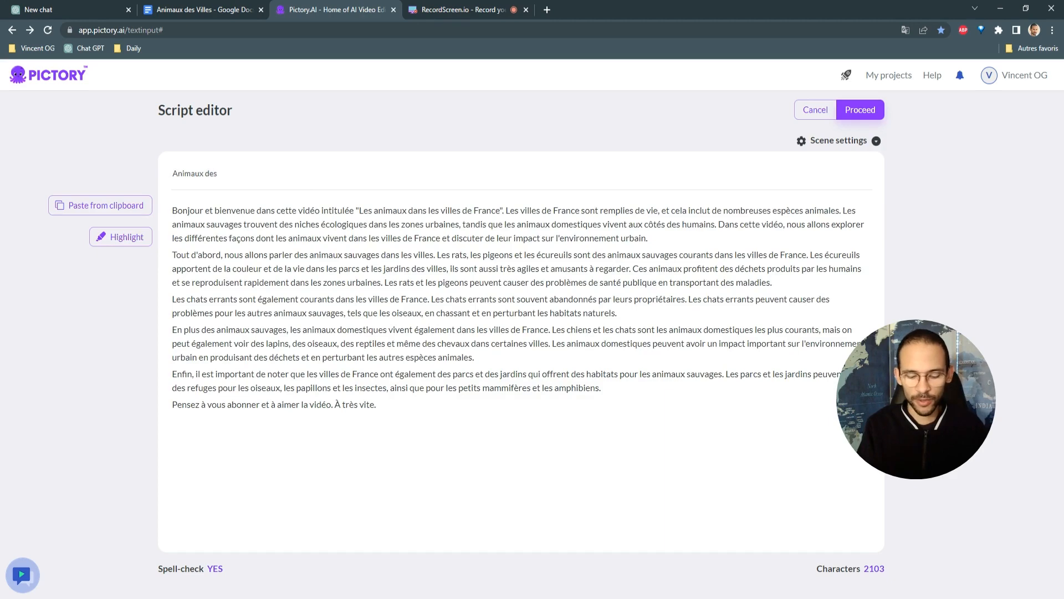
{"action": "type", "text": " Villes"}
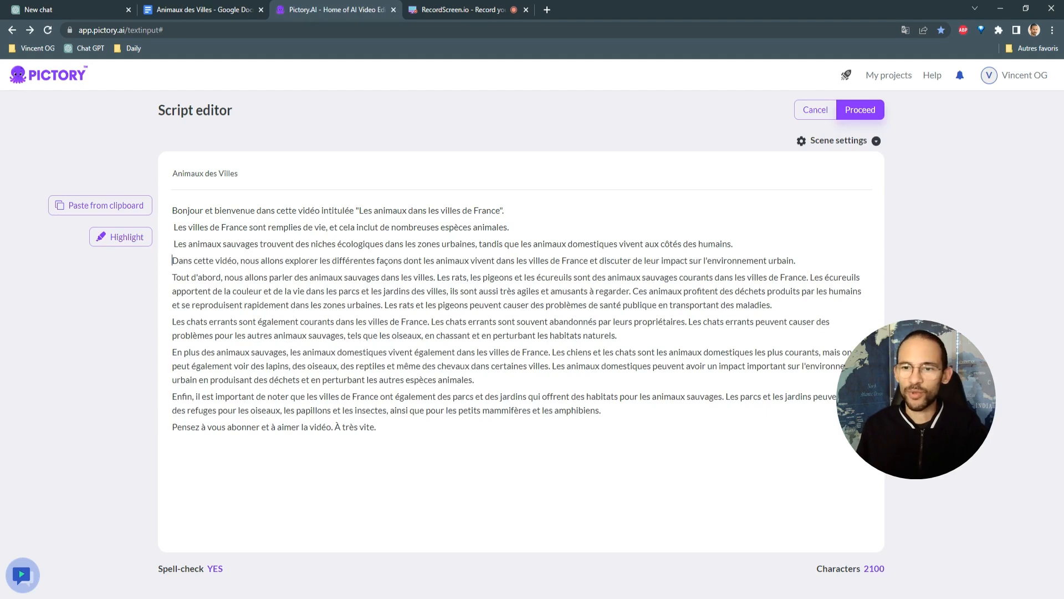
Set off the "Tout d'abord" paragraph with a blank line before it and put each of its sentences on its own line.
{"action": "key", "text": "Return"}
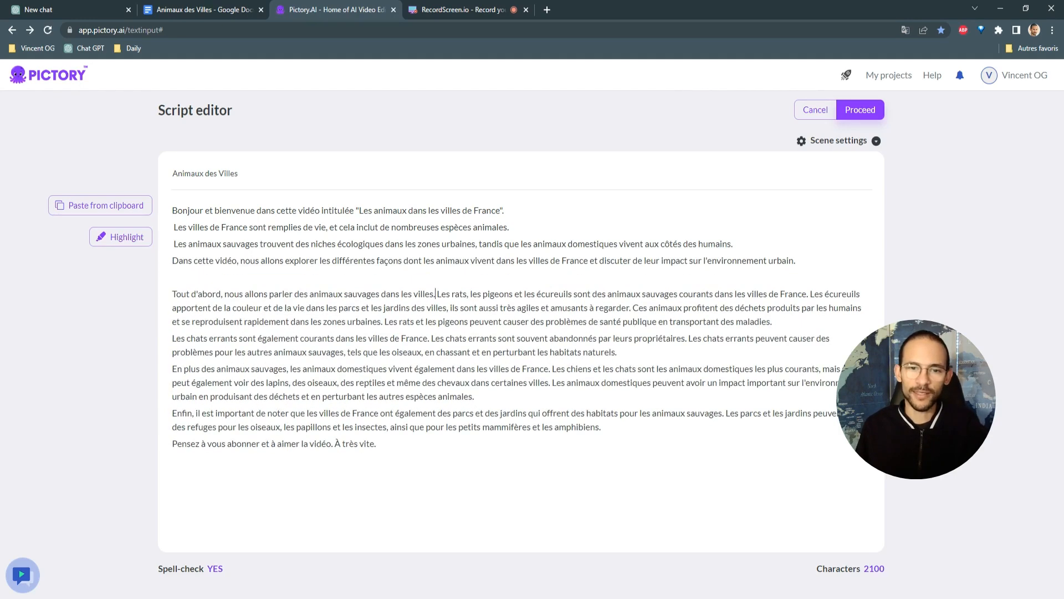
{"action": "key", "text": "Return"}
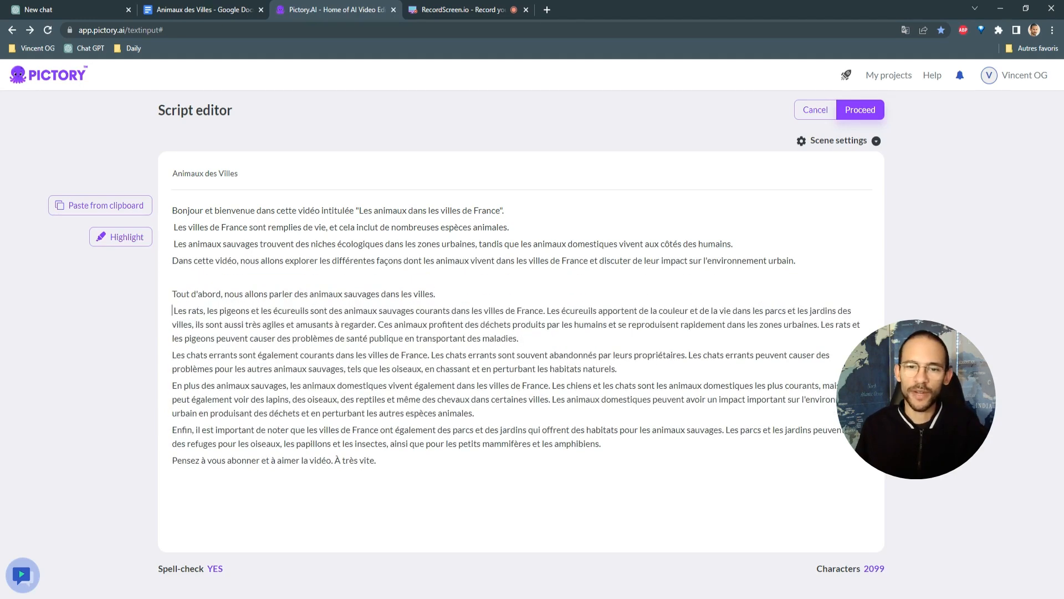
{"action": "key", "text": "Return"}
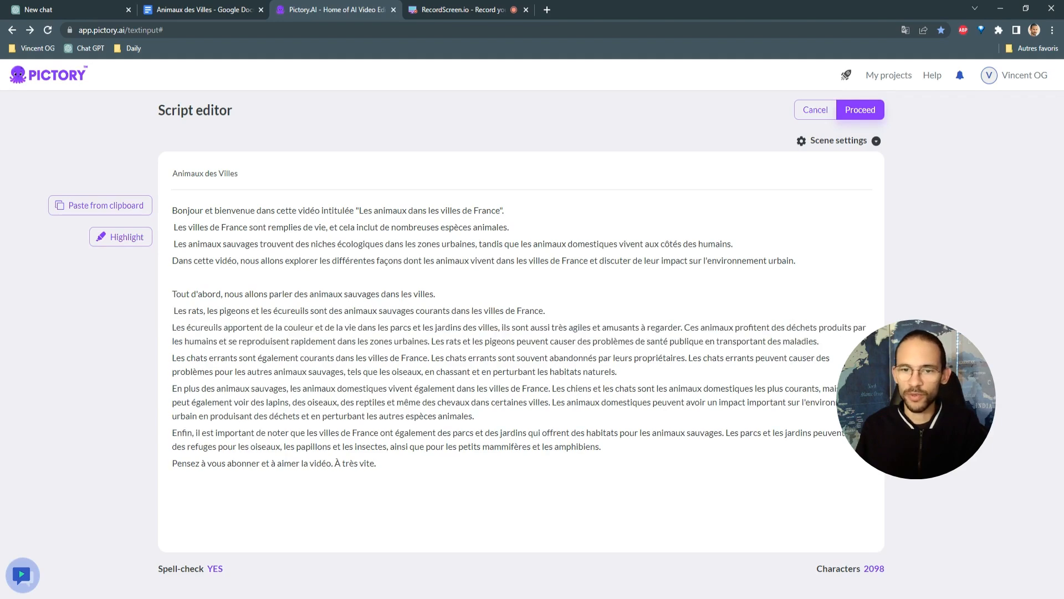
{"action": "key", "text": "Return"}
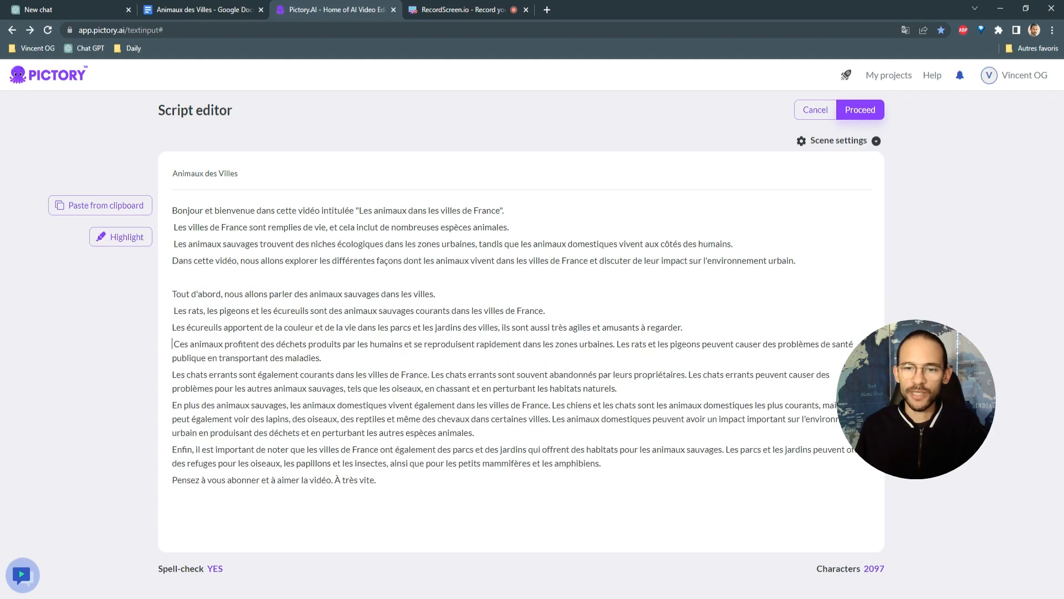
{"action": "key", "text": "Return"}
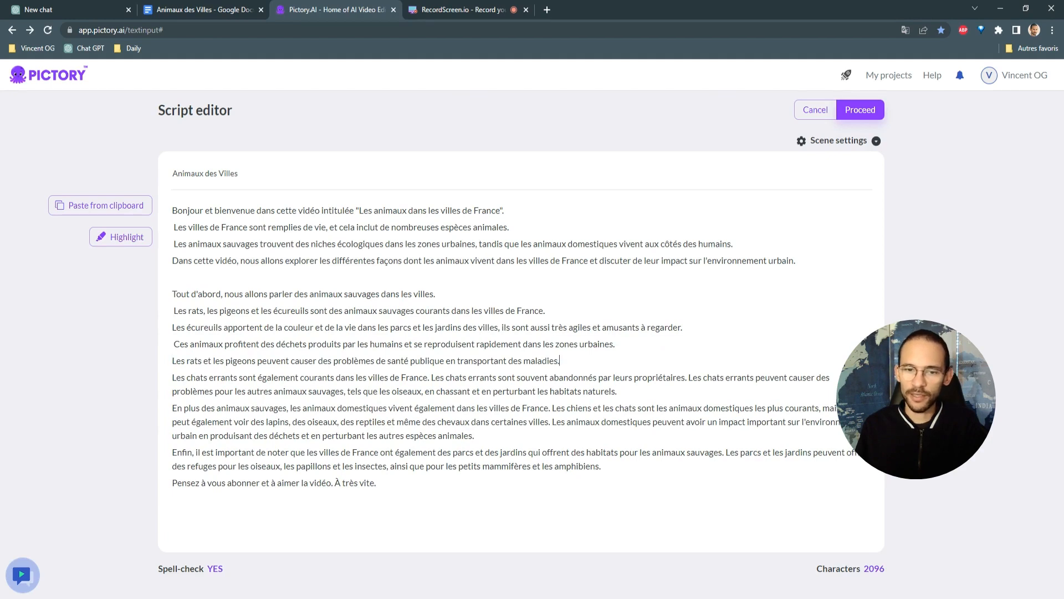
Put each sentence of the "Les chats errants" paragraph on its own line and add a blank line after the paragraph.
{"action": "key", "text": "Return"}
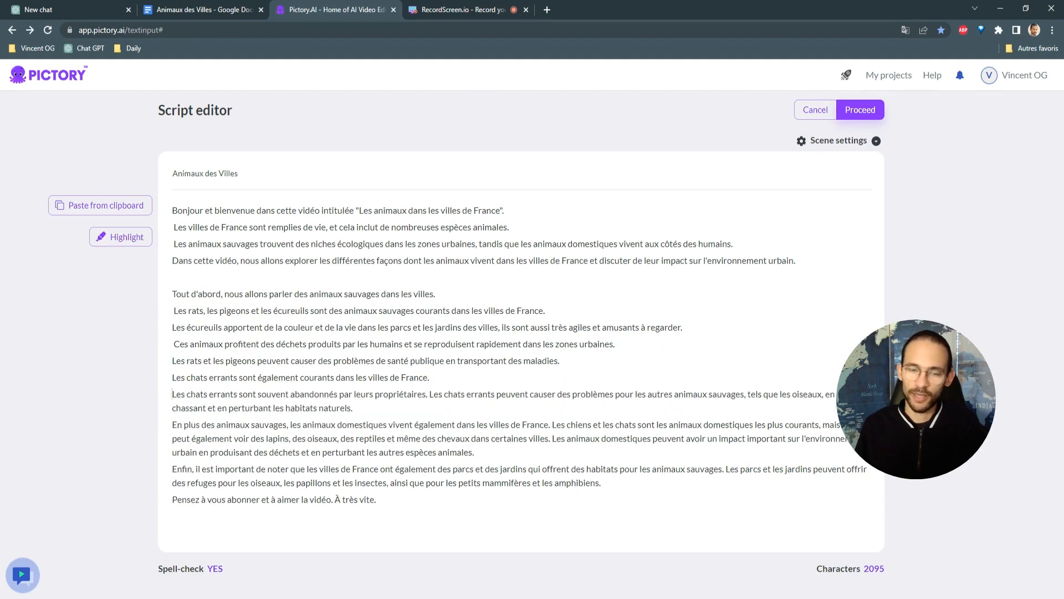
{"action": "key", "text": "Return"}
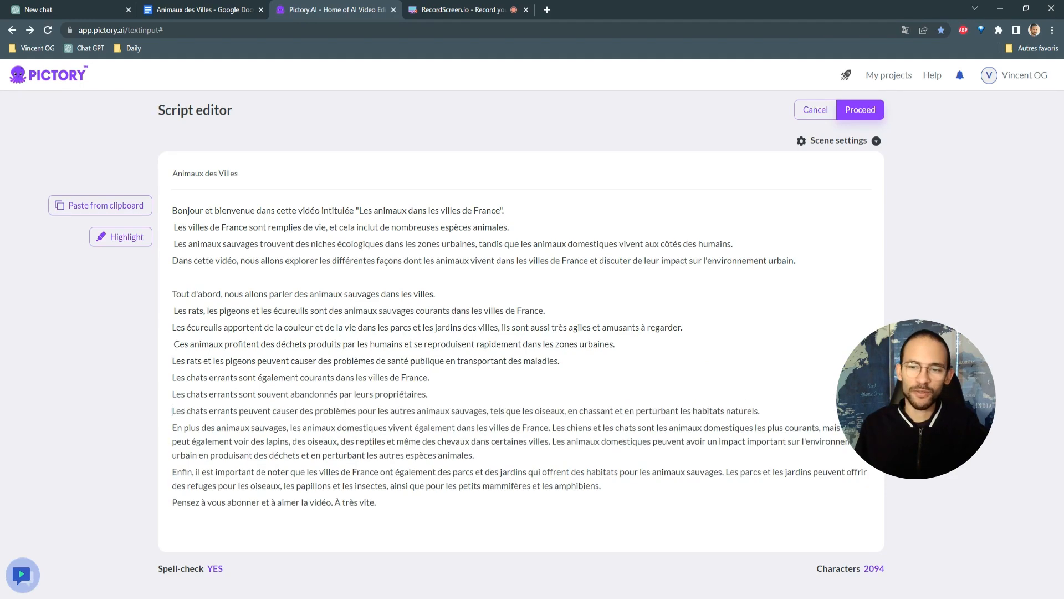
{"action": "key", "text": "Return"}
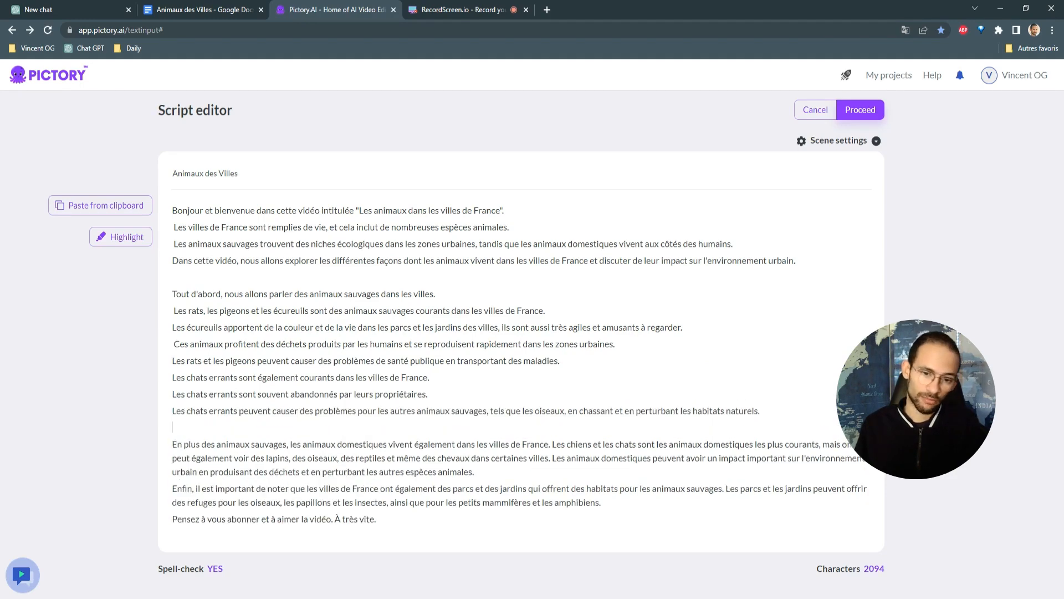
Break the "En plus des animaux sauvages" and "Enfin" paragraphs after each sentence and after "les plus courants,", adding blank lines between the blocks.
{"action": "left_click", "coordinate": [551, 444]}
{"action": "key", "text": "Return"}
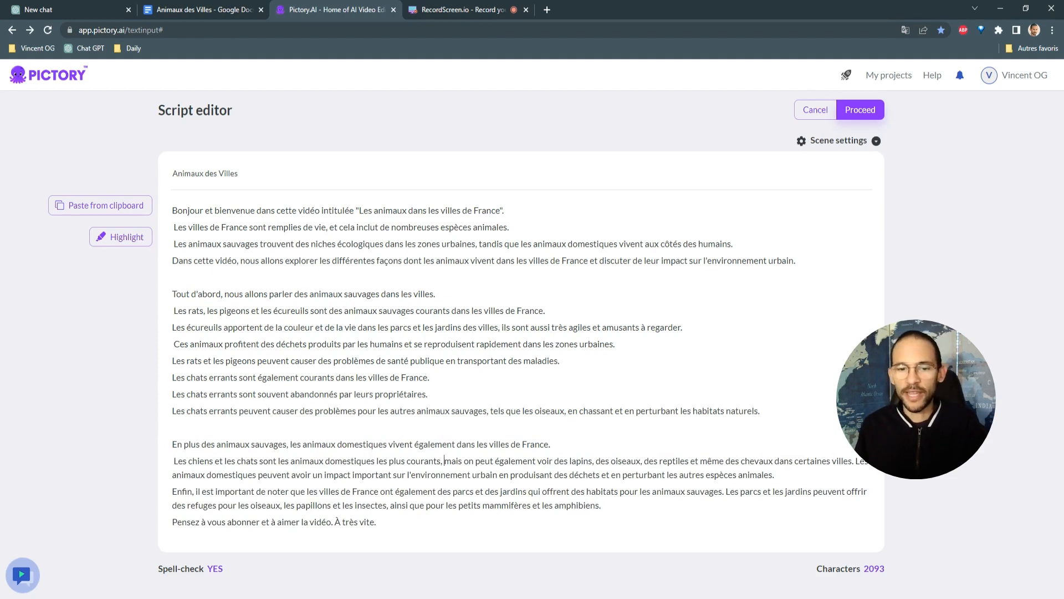
{"action": "key", "text": "Return"}
{"action": "key", "text": "Return"}
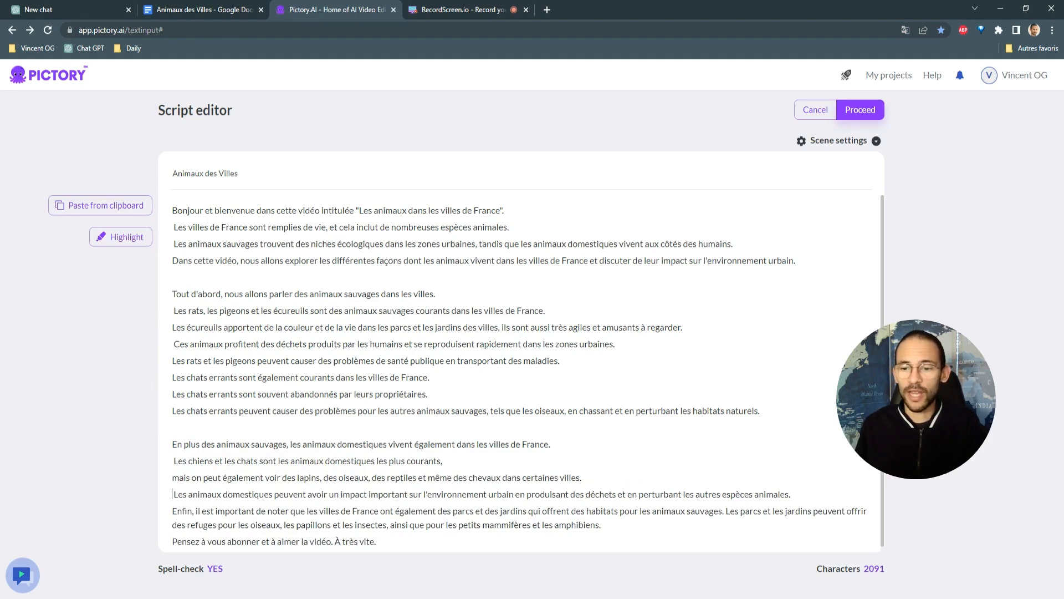
{"action": "key", "text": "Return"}
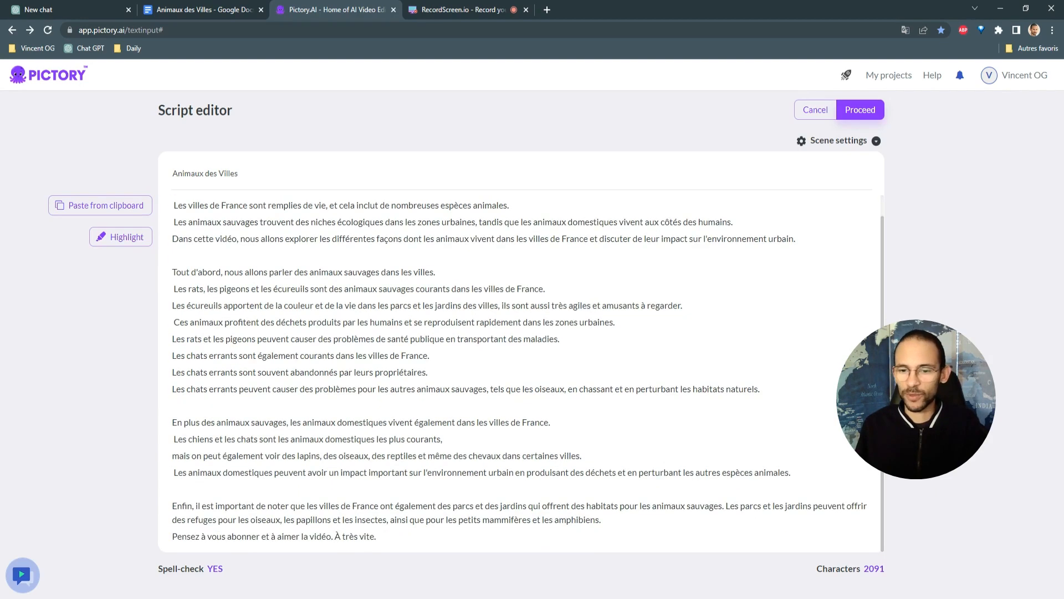
{"action": "key", "text": "Return"}
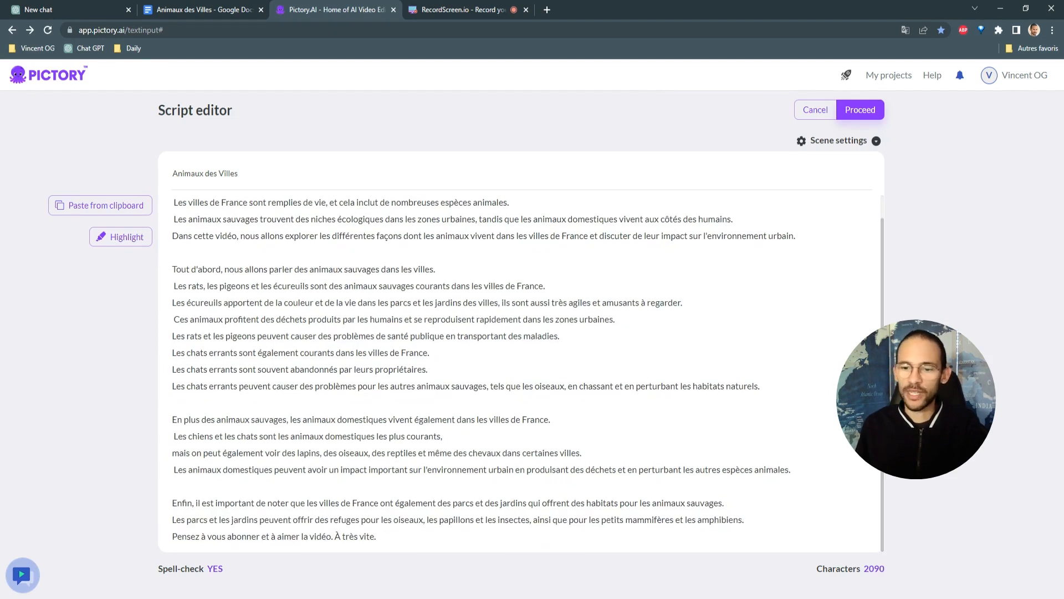
{"action": "key", "text": "Return"}
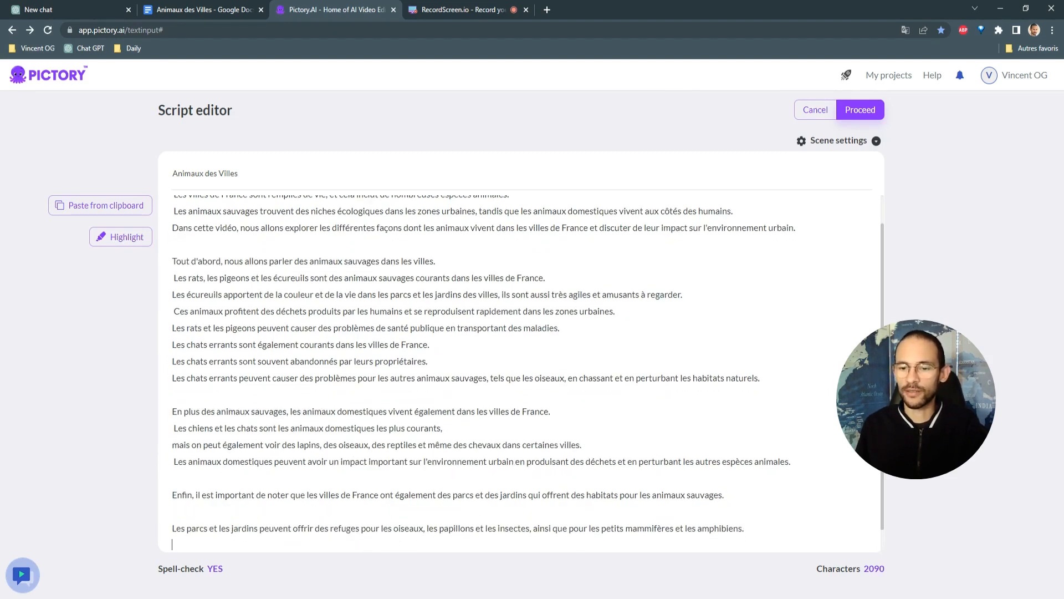
Change the scene settings so that new scenes are created on line breaks only.
{"action": "scroll", "coordinate": [860, 166], "scroll_direction": "up", "scroll_amount": 2}
{"action": "left_click", "coordinate": [832, 142]}
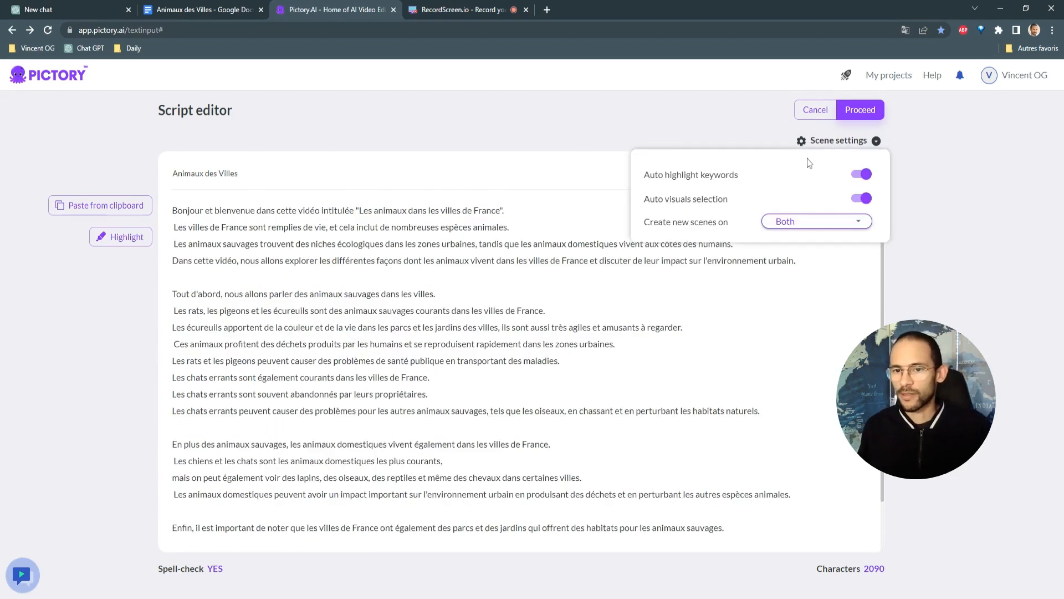
{"action": "left_click", "coordinate": [808, 227]}
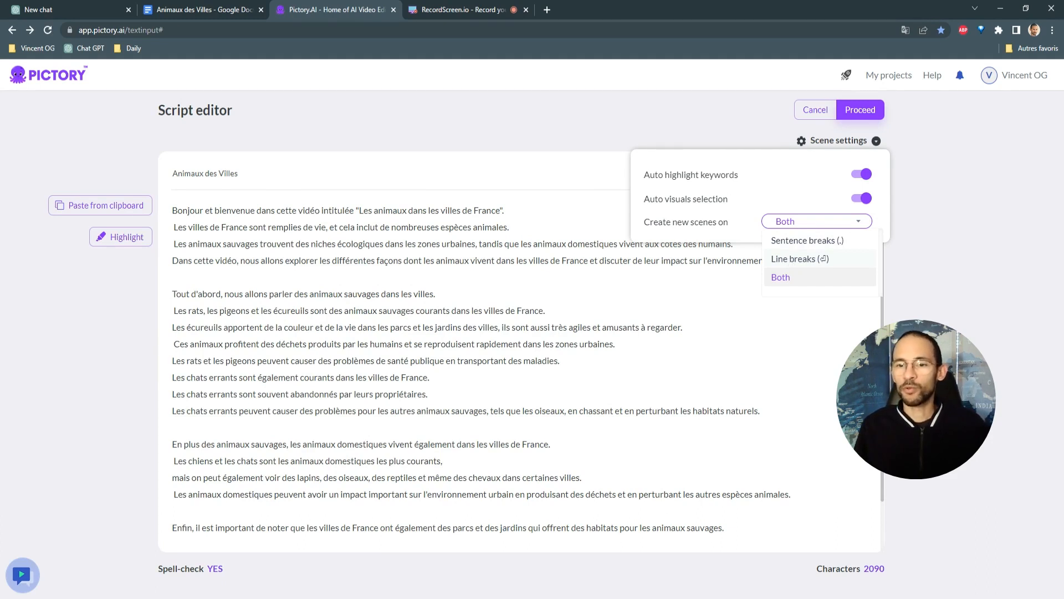
{"action": "left_click", "coordinate": [800, 259]}
Proceed from the script editor and apply the Sunrise template with the 16:9 aspect ratio.
{"action": "left_click", "coordinate": [862, 110]}
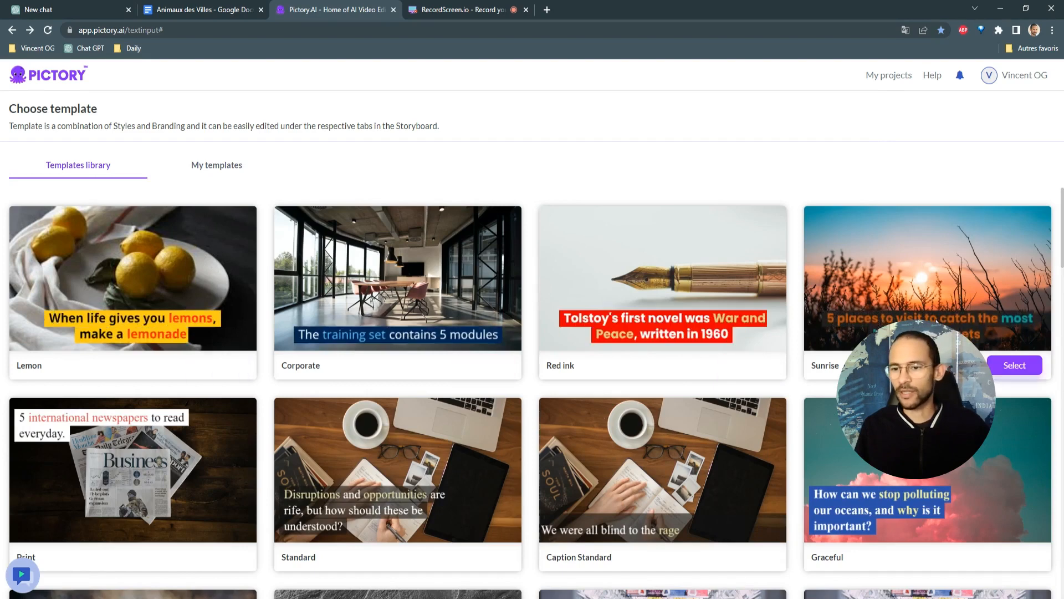
{"action": "left_click", "coordinate": [1009, 364]}
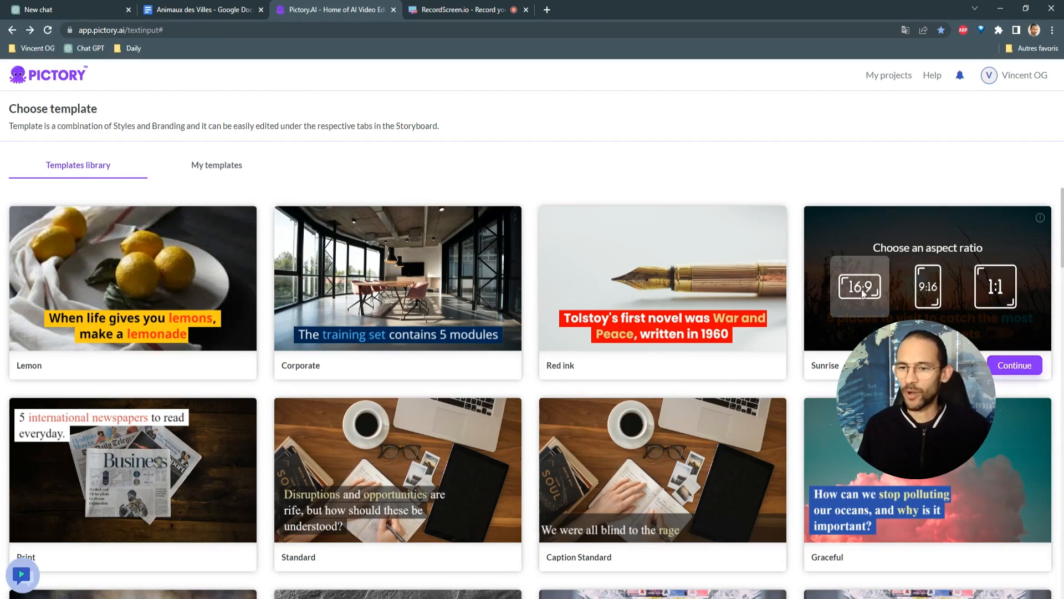
{"action": "left_click", "coordinate": [1012, 366]}
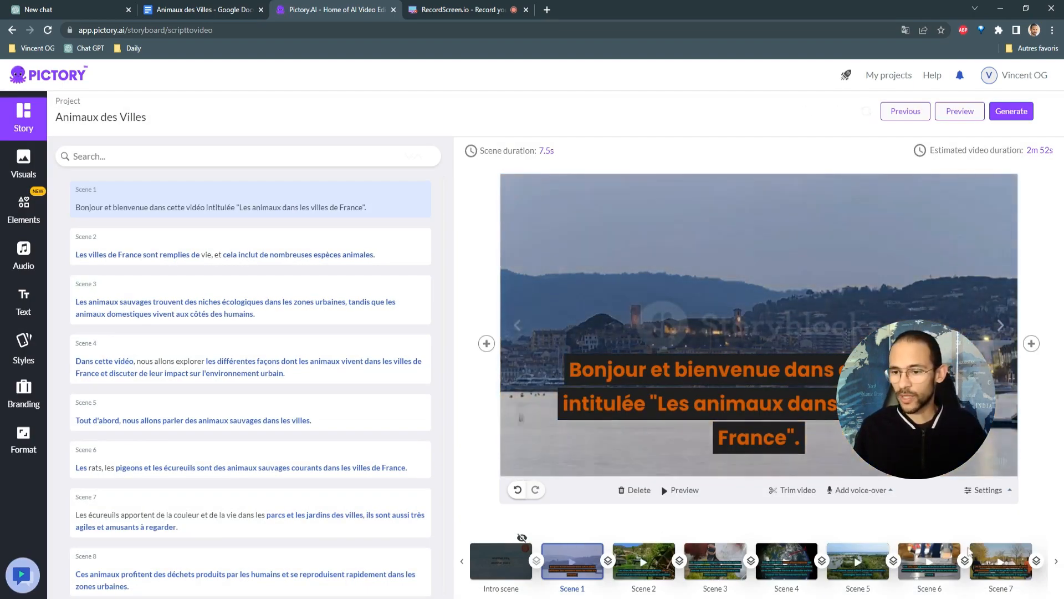
Look through the storyboard's scene thumbnails and examine the list of built-in voice-over voices in the audio options.
{"action": "left_click", "coordinate": [1057, 561]}
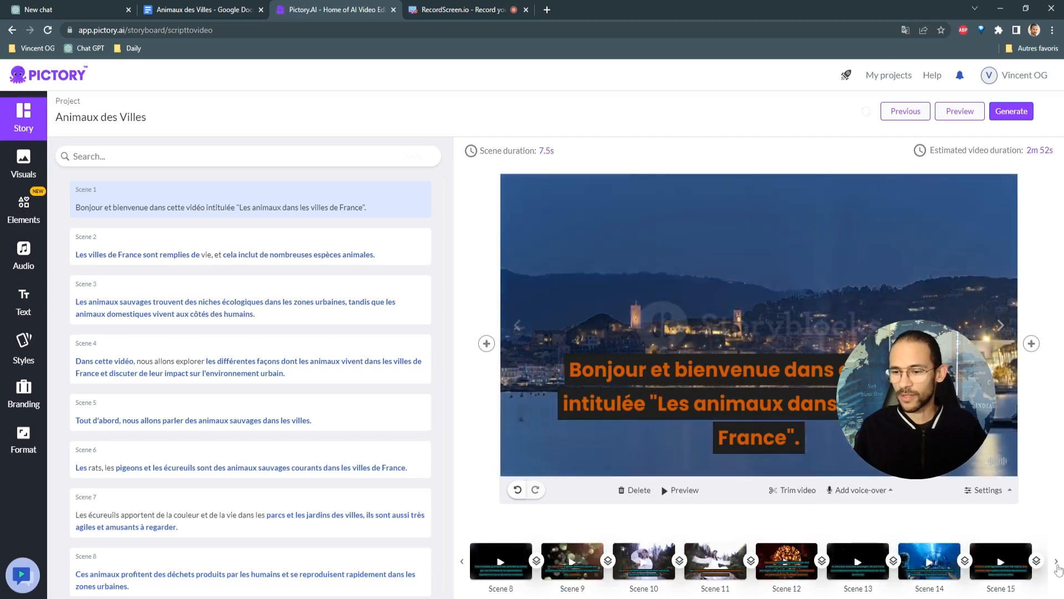
{"action": "left_click", "coordinate": [463, 561]}
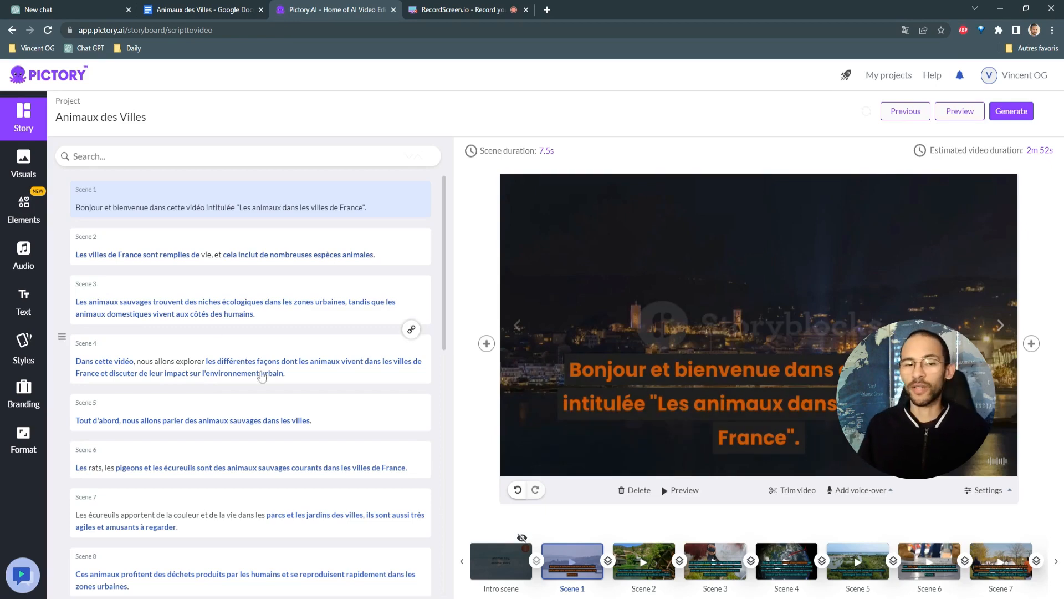
{"action": "left_click", "coordinate": [24, 258]}
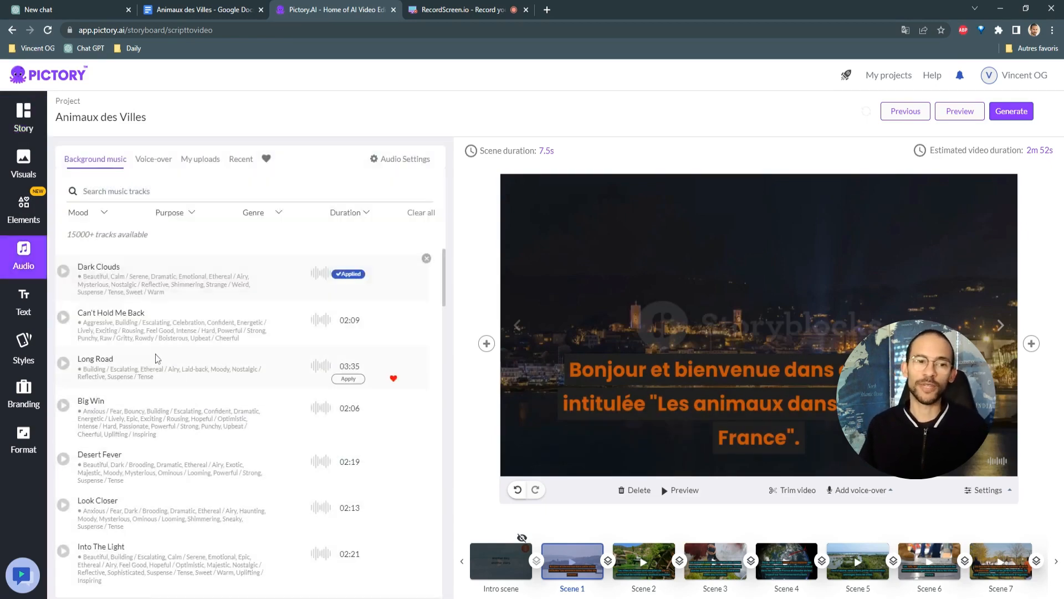
{"action": "left_click", "coordinate": [150, 162]}
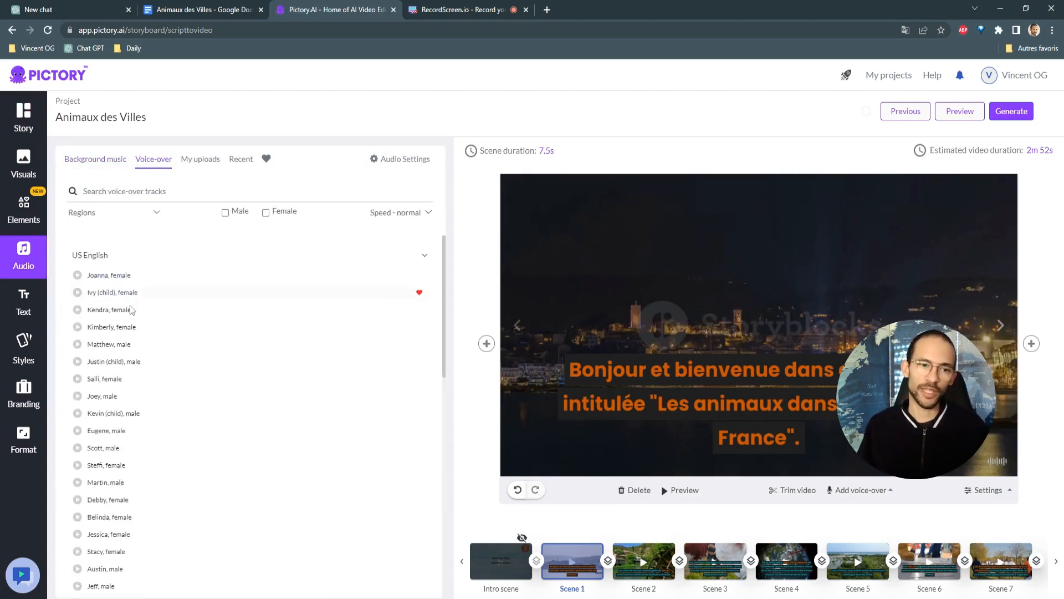
{"action": "scroll", "coordinate": [131, 309], "scroll_direction": "down", "scroll_amount": 7}
{"action": "scroll", "coordinate": [136, 316], "scroll_direction": "down", "scroll_amount": 2}
{"action": "scroll", "coordinate": [154, 368], "scroll_direction": "up", "scroll_amount": 10}
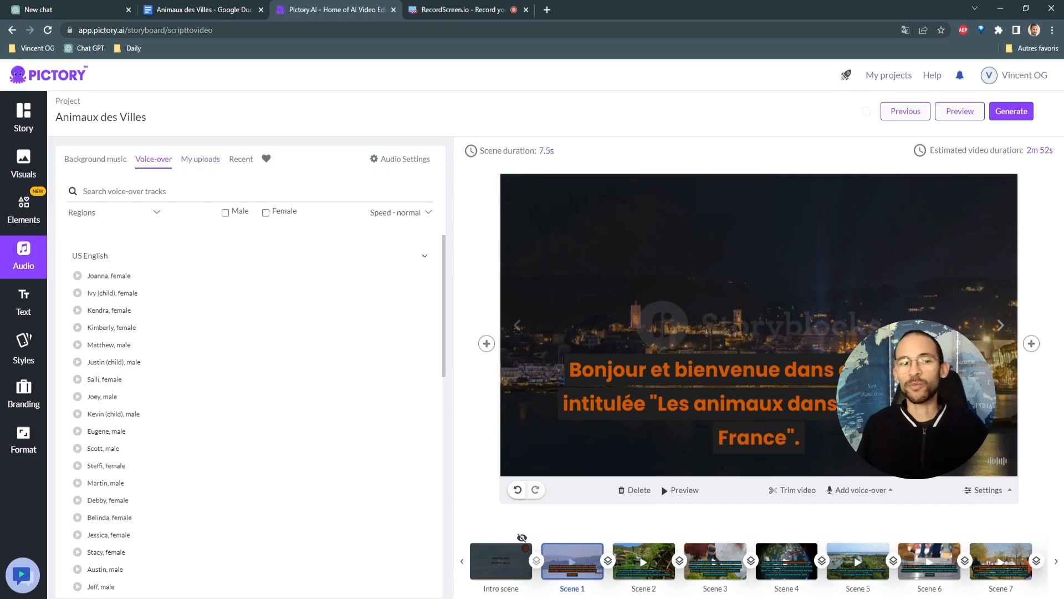
Apply the uploaded Animaux des villes.mp3 voice-over to the entire video and check the synced preview and background music volume.
{"action": "left_click", "coordinate": [199, 167]}
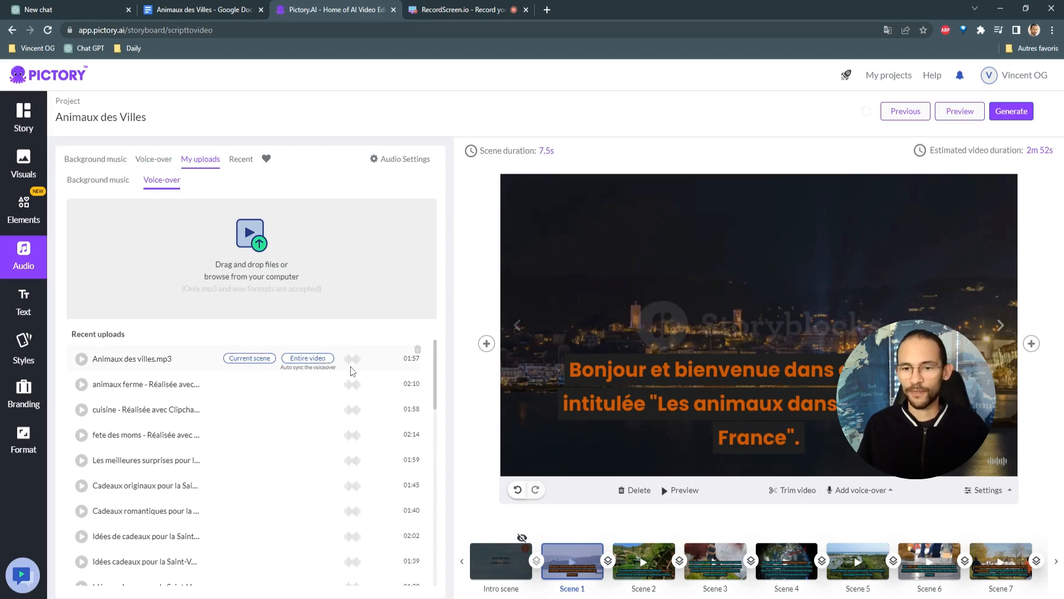
{"action": "left_click", "coordinate": [325, 358]}
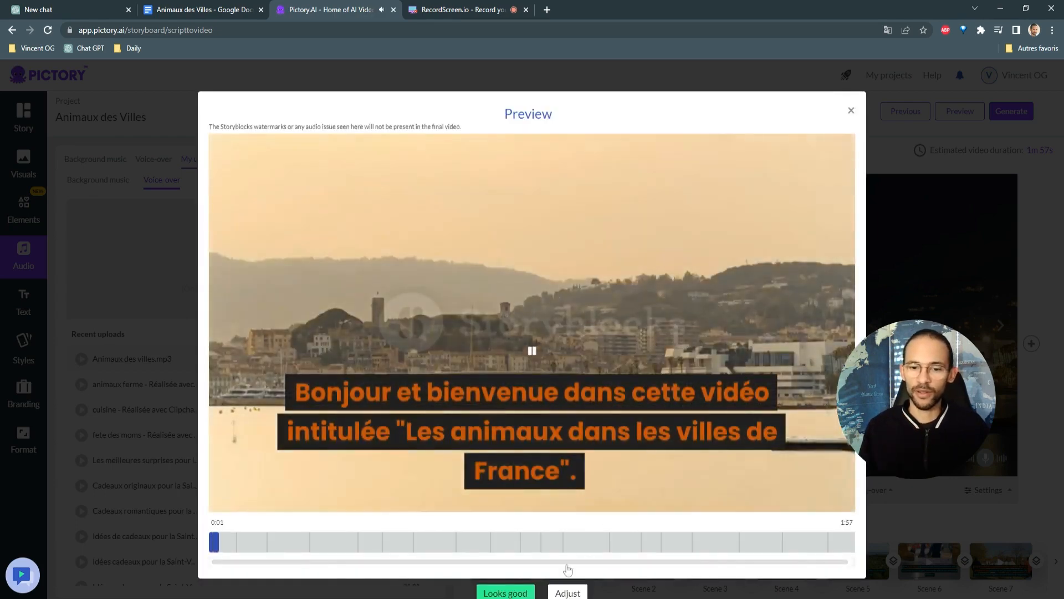
{"action": "left_click", "coordinate": [568, 591]}
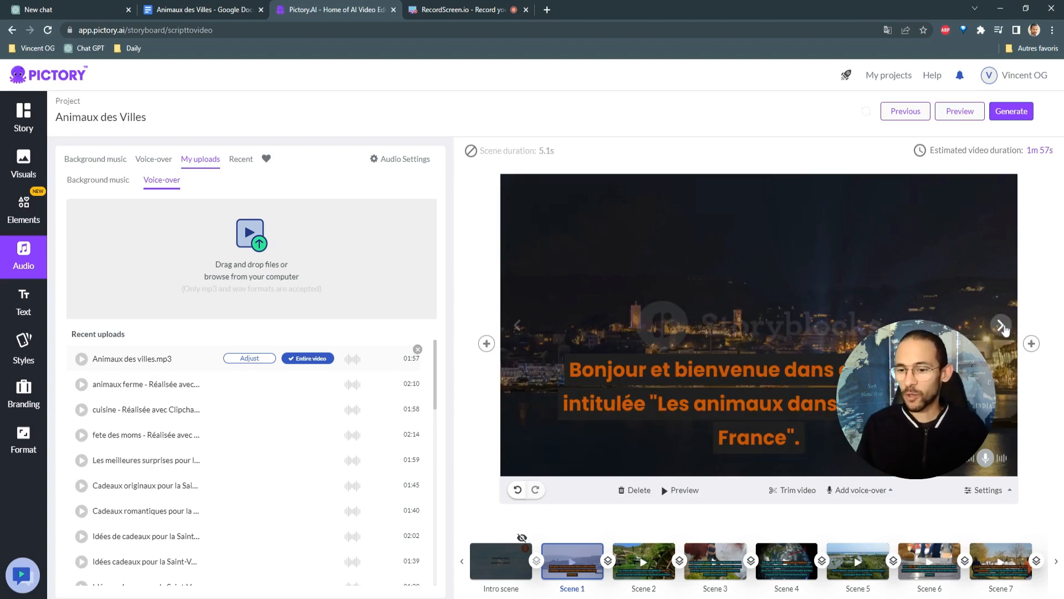
{"action": "left_click", "coordinate": [403, 161]}
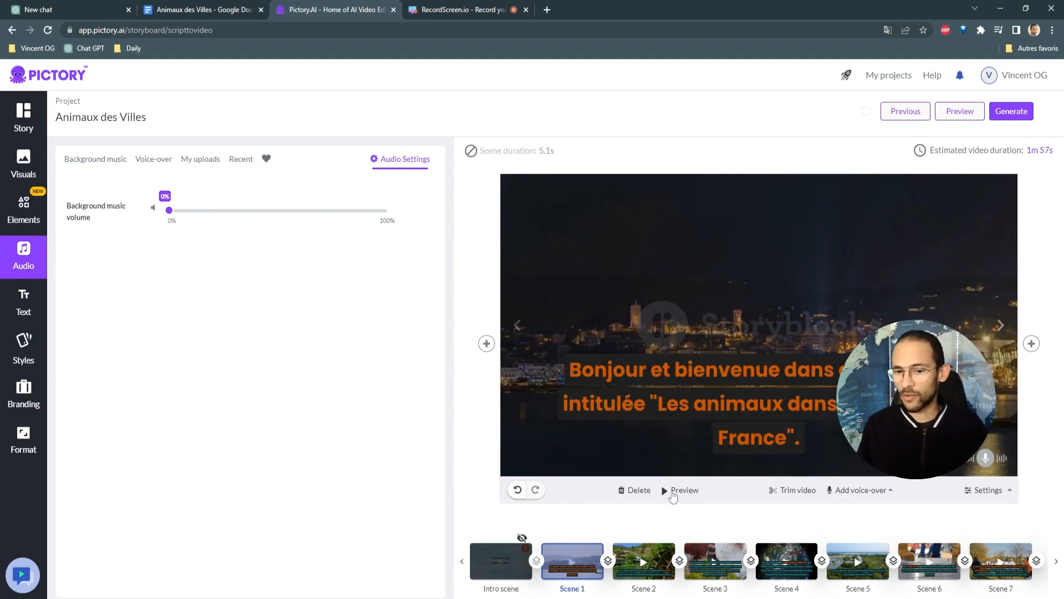
{"action": "left_click", "coordinate": [673, 494]}
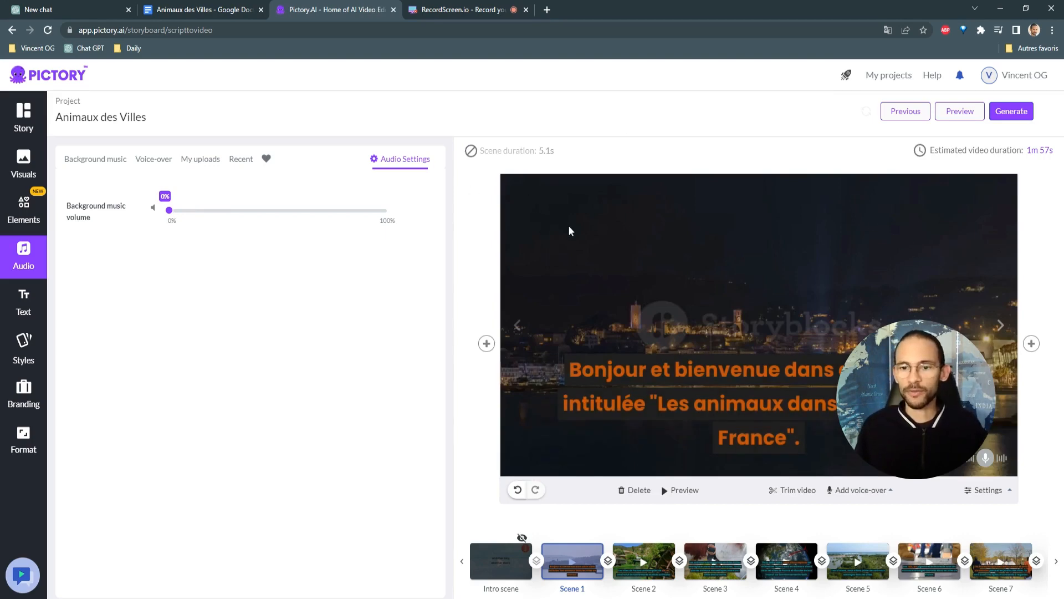
Set the caption font size of scene 1 to 28 and apply the text style to all scenes.
{"action": "left_click", "coordinate": [752, 392]}
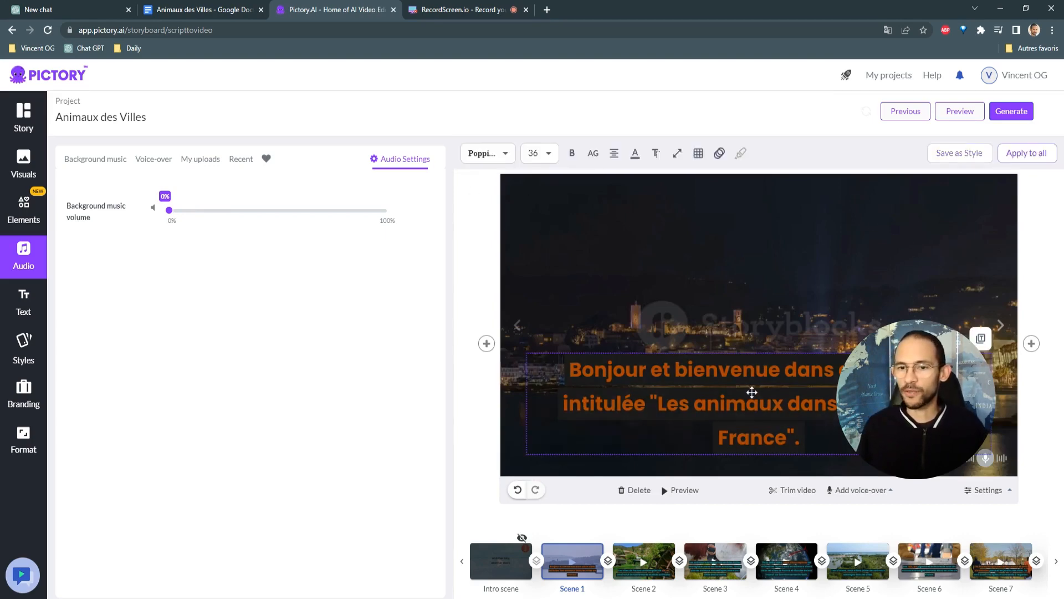
{"action": "left_click", "coordinate": [537, 153]}
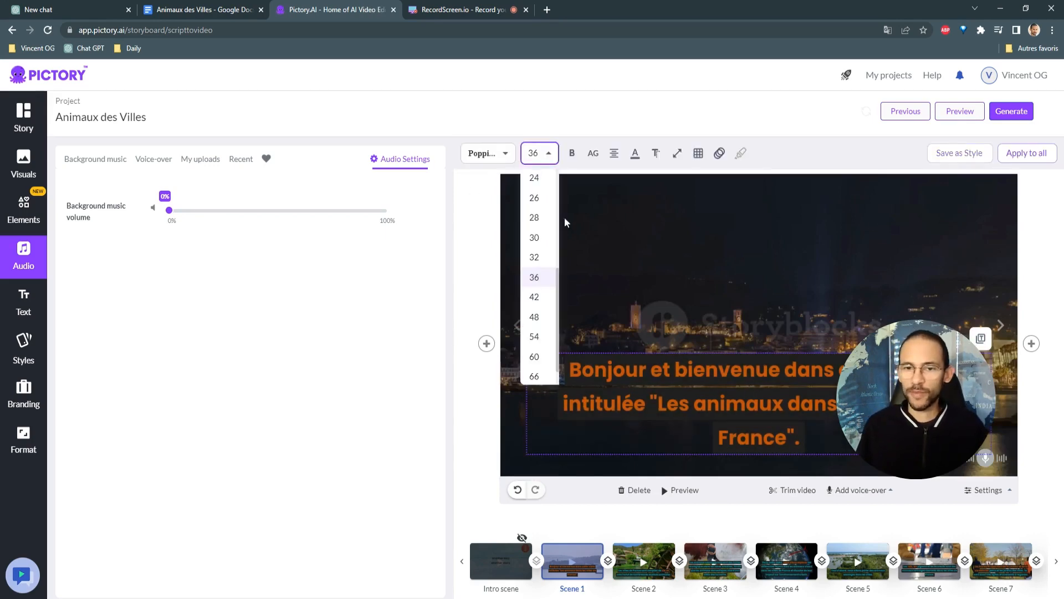
{"action": "left_click", "coordinate": [537, 221]}
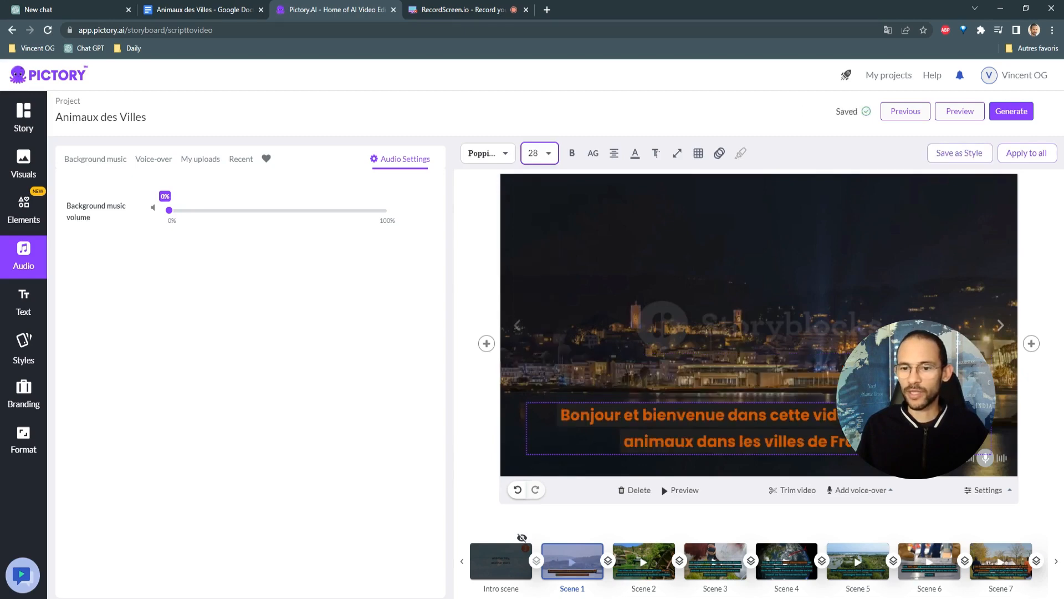
{"action": "left_click", "coordinate": [1026, 155]}
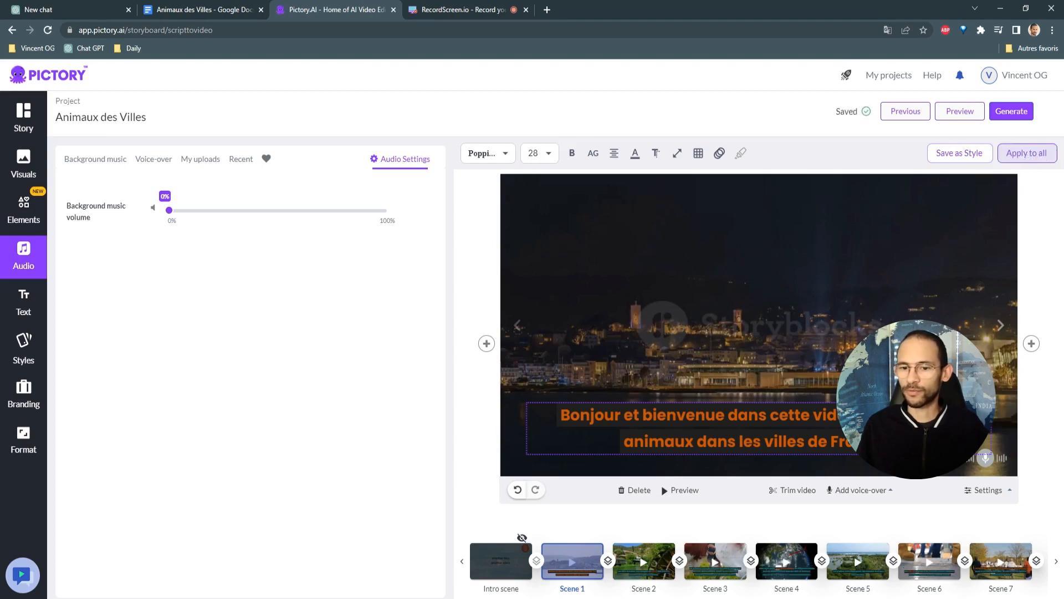
Apply a caption position around mid-frame to all scenes, and place only scene 1's caption near the frame's lower edge.
{"action": "left_click_drag", "start_coordinate": [799, 430], "coordinate": [802, 355]}
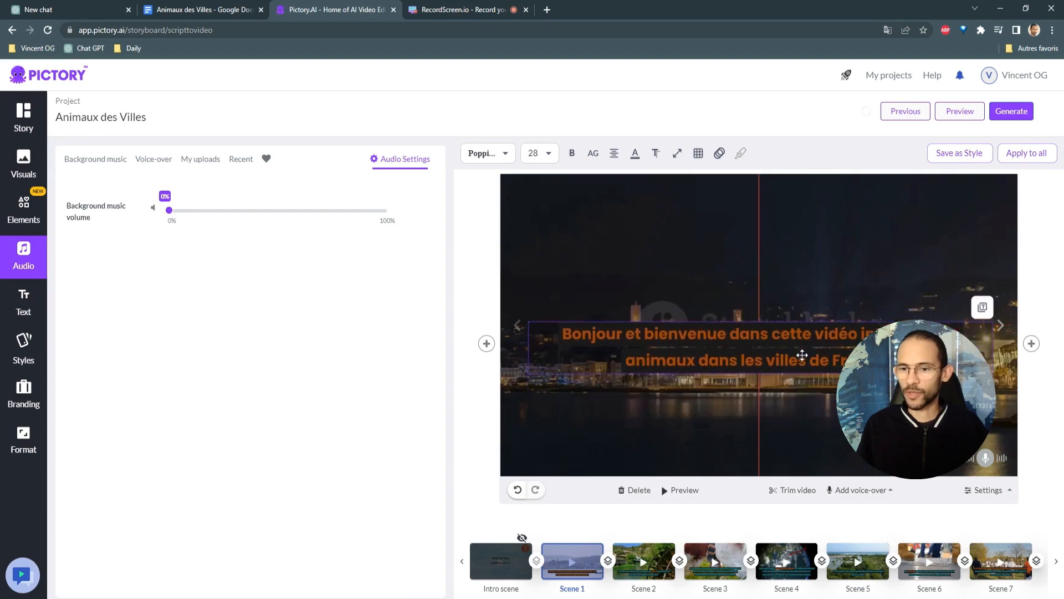
{"action": "left_click", "coordinate": [987, 310]}
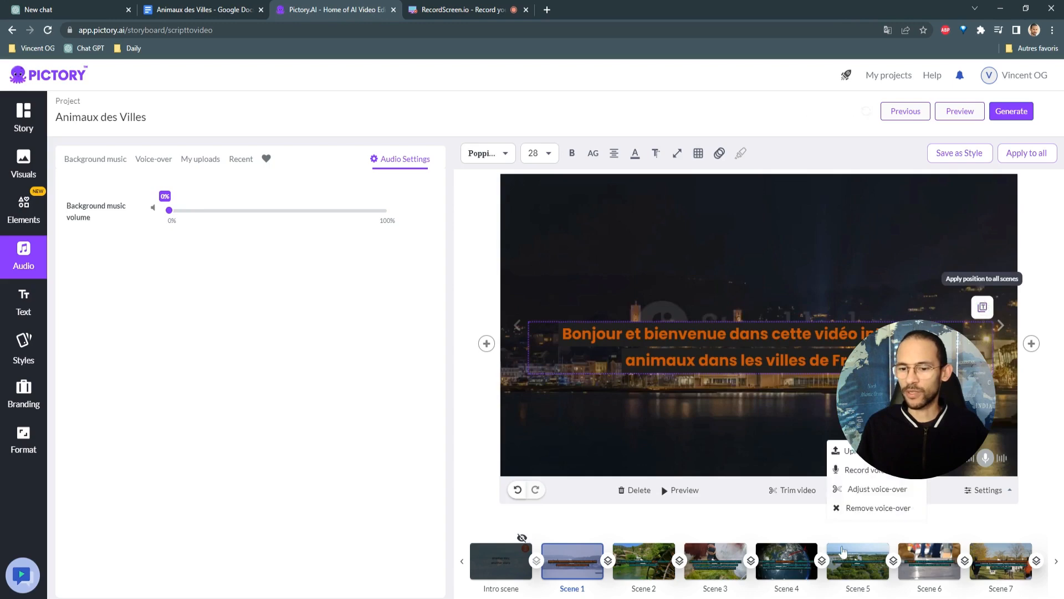
{"action": "left_click", "coordinate": [785, 562]}
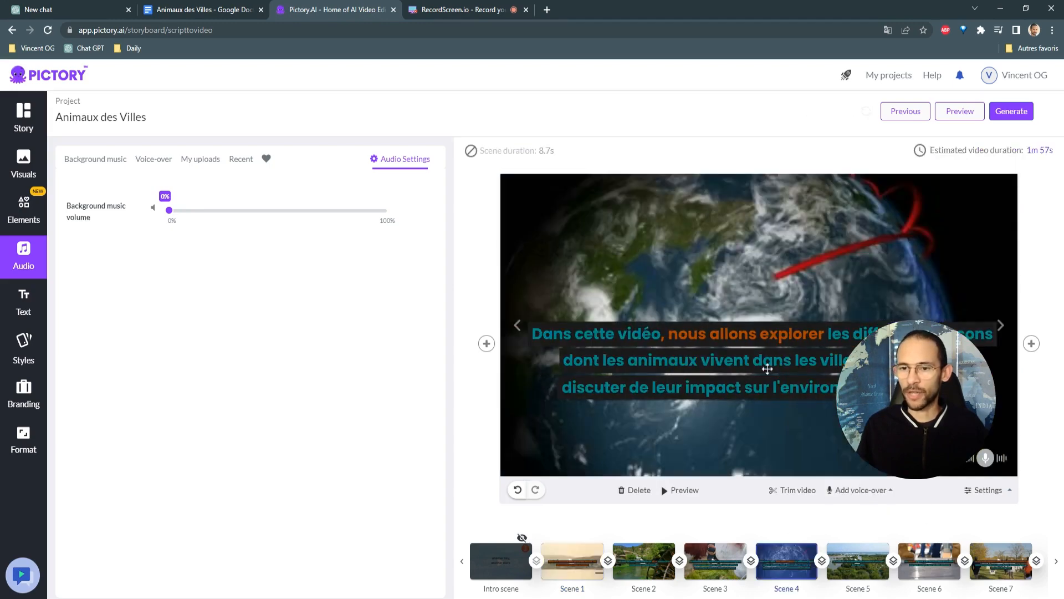
{"action": "left_click", "coordinate": [571, 562]}
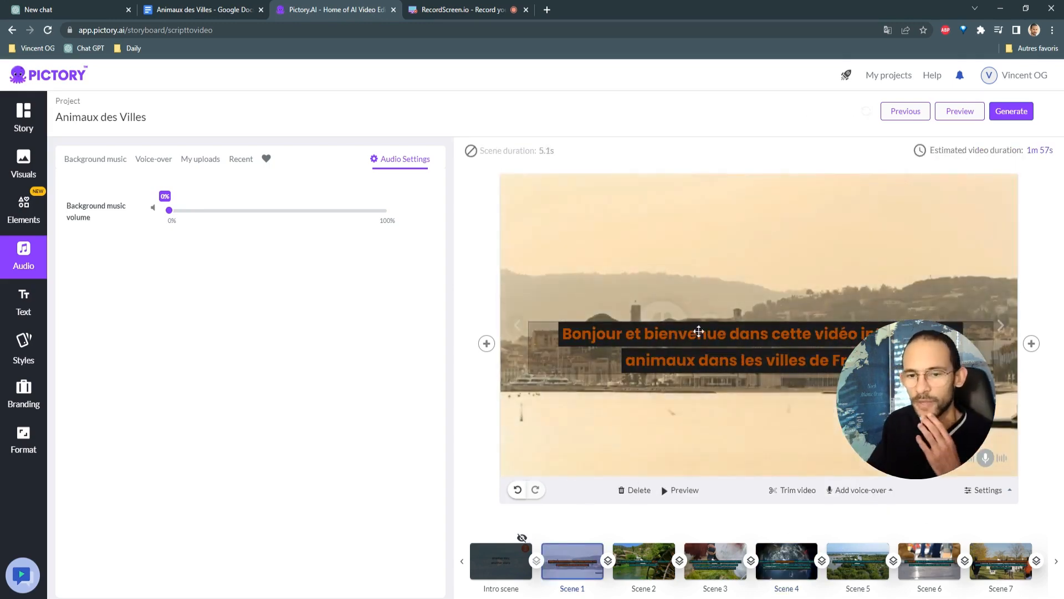
{"action": "left_click_drag", "start_coordinate": [749, 357], "coordinate": [746, 452]}
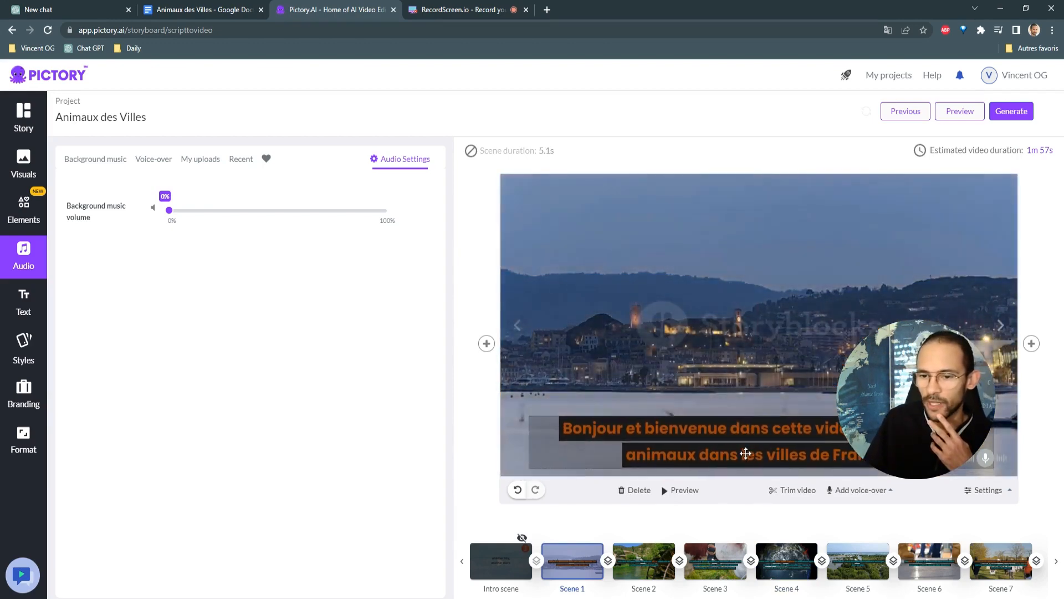
Search the visuals library for "animals" and replace scene 1's background with the visual of the monkey eating.
{"action": "left_click", "coordinate": [24, 171]}
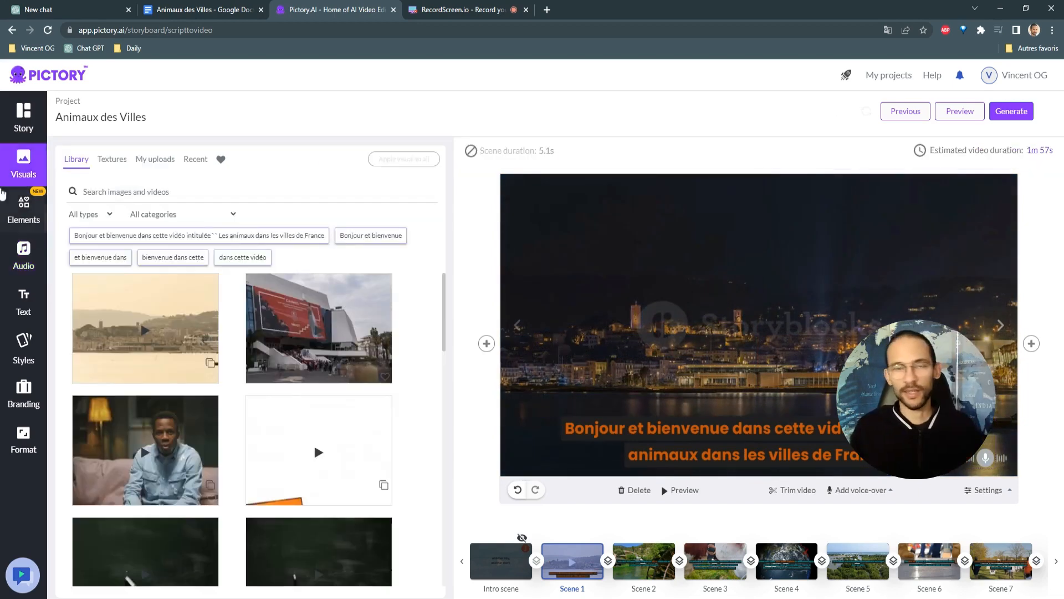
{"action": "left_click", "coordinate": [23, 209]}
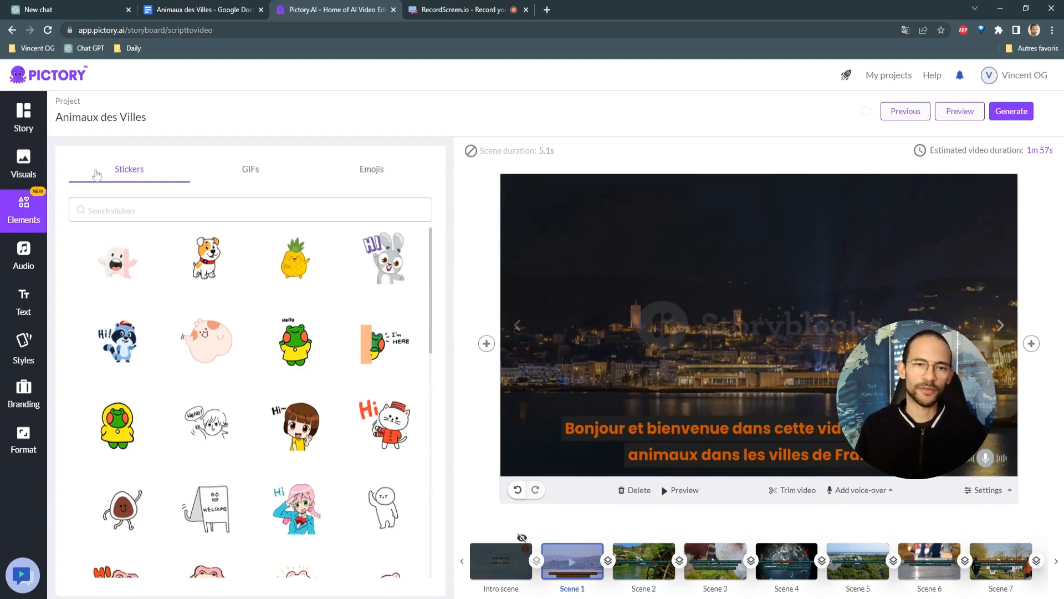
{"action": "left_click", "coordinate": [32, 168]}
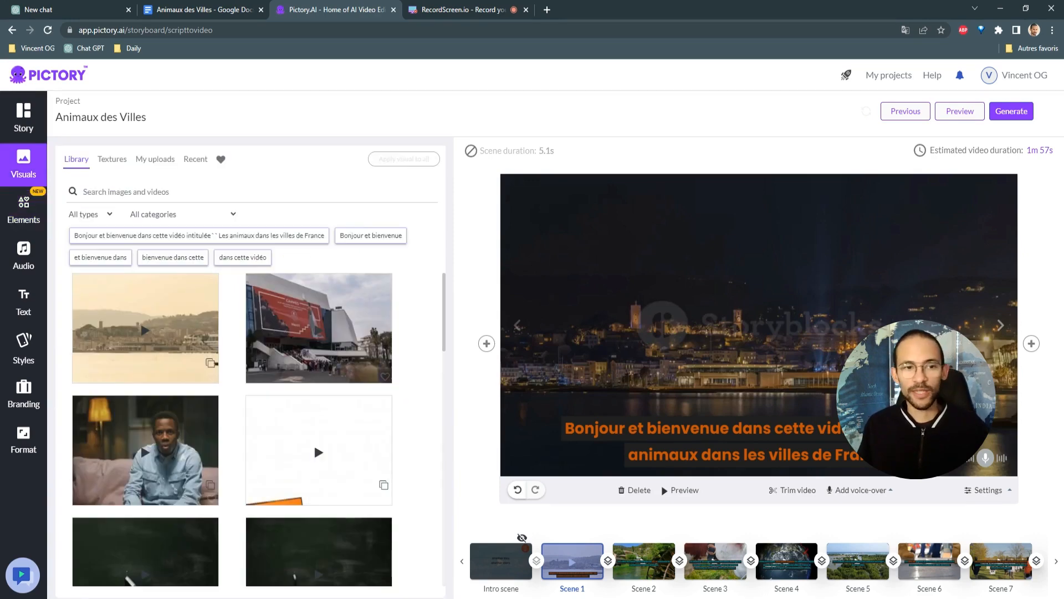
{"action": "type", "text": "anim"}
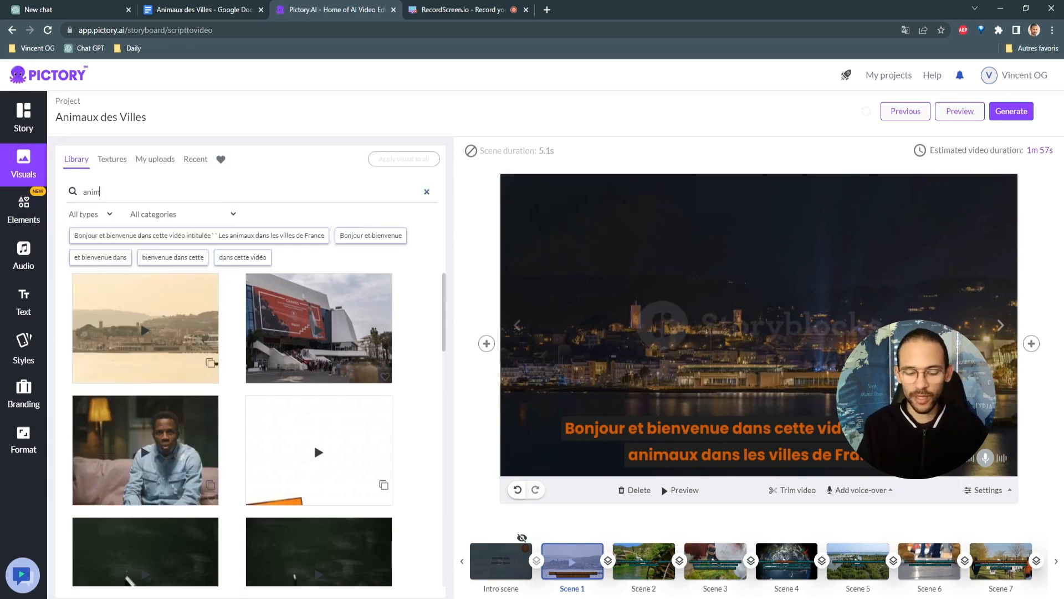
{"action": "type", "text": "als"}
{"action": "key", "text": "Return"}
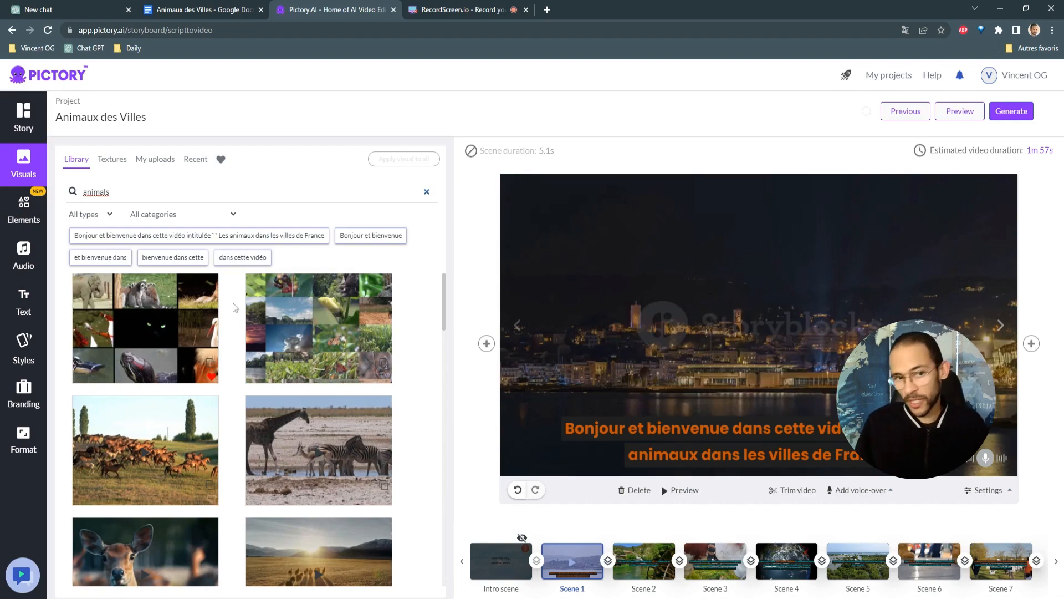
{"action": "scroll", "coordinate": [237, 316], "scroll_direction": "down", "scroll_amount": 1}
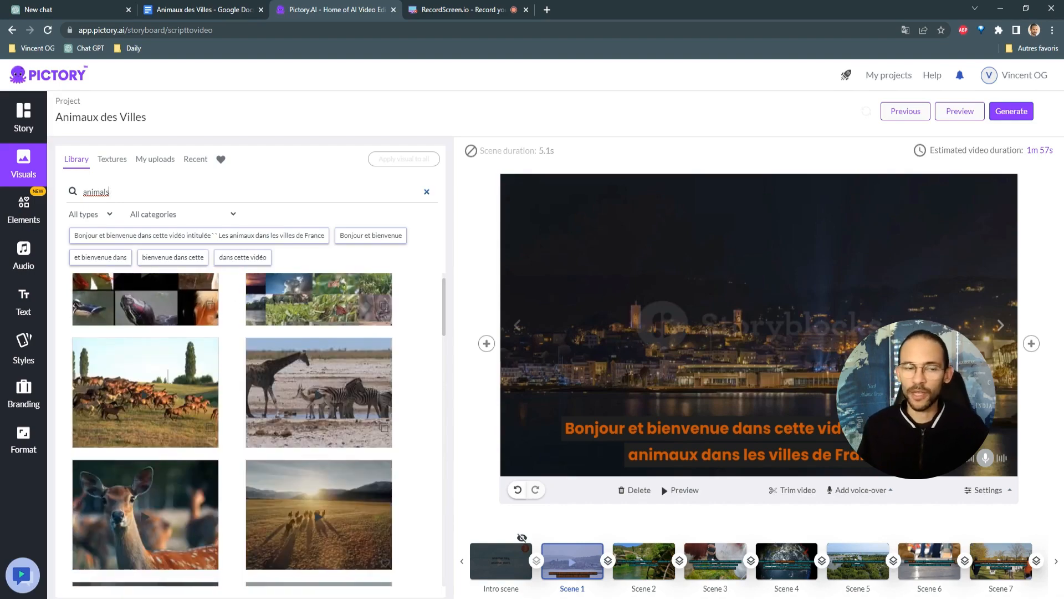
{"action": "scroll", "coordinate": [207, 323], "scroll_direction": "down", "scroll_amount": 3}
{"action": "scroll", "coordinate": [224, 343], "scroll_direction": "down", "scroll_amount": 5}
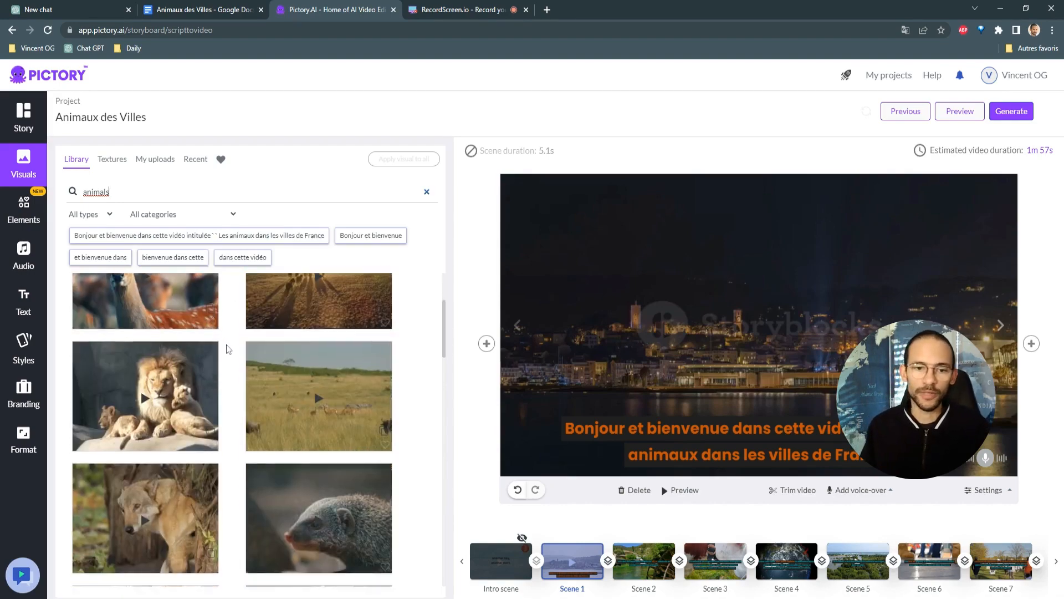
{"action": "scroll", "coordinate": [227, 347], "scroll_direction": "down", "scroll_amount": 5}
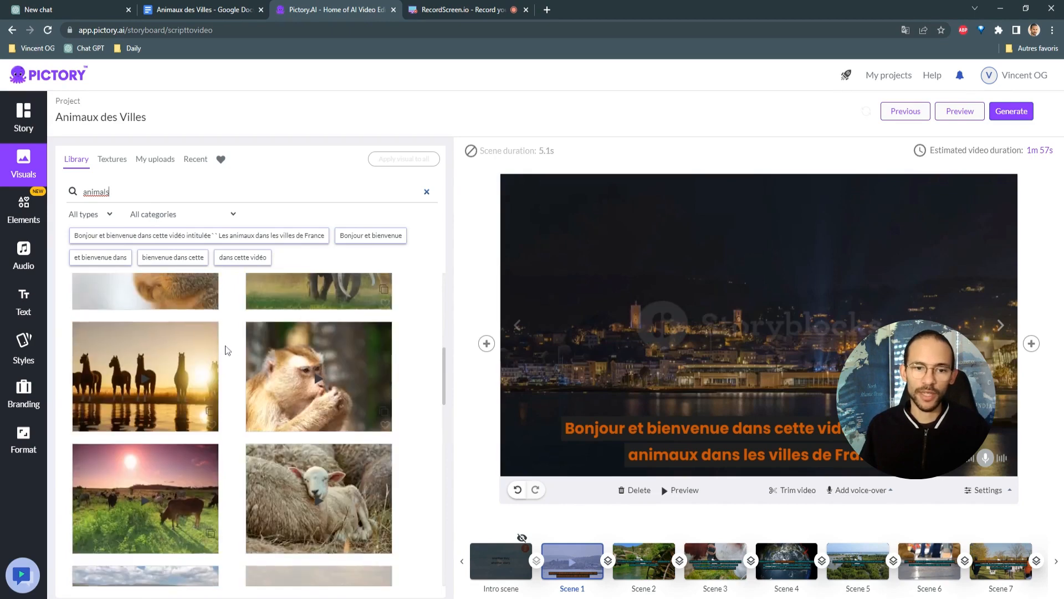
{"action": "left_click", "coordinate": [305, 369]}
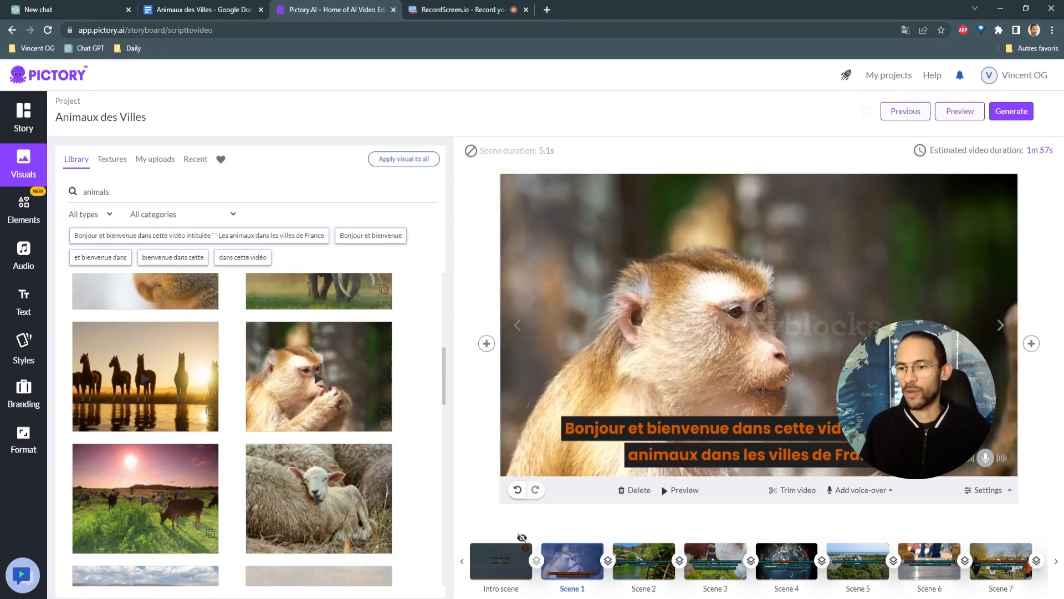
Replace scene 2's background with the video of horses standing in water at sunset.
{"action": "left_click", "coordinate": [1001, 324]}
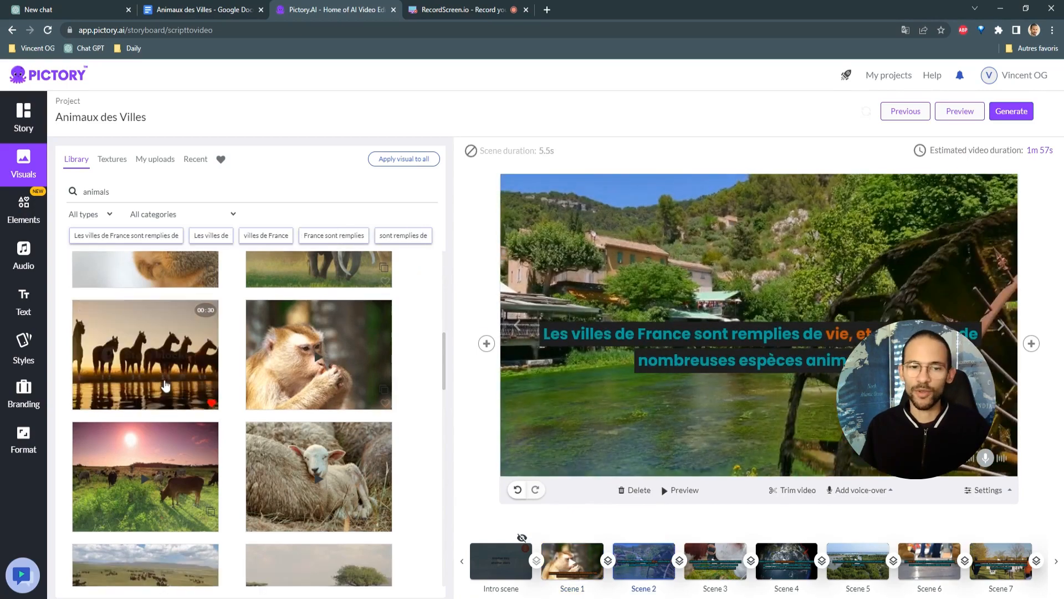
{"action": "left_click", "coordinate": [167, 383]}
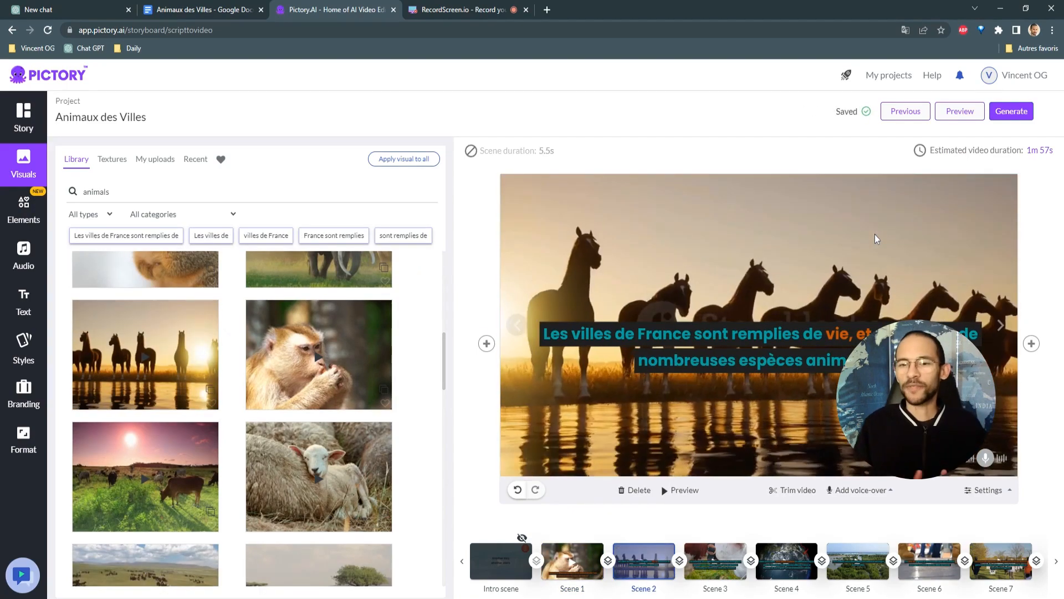